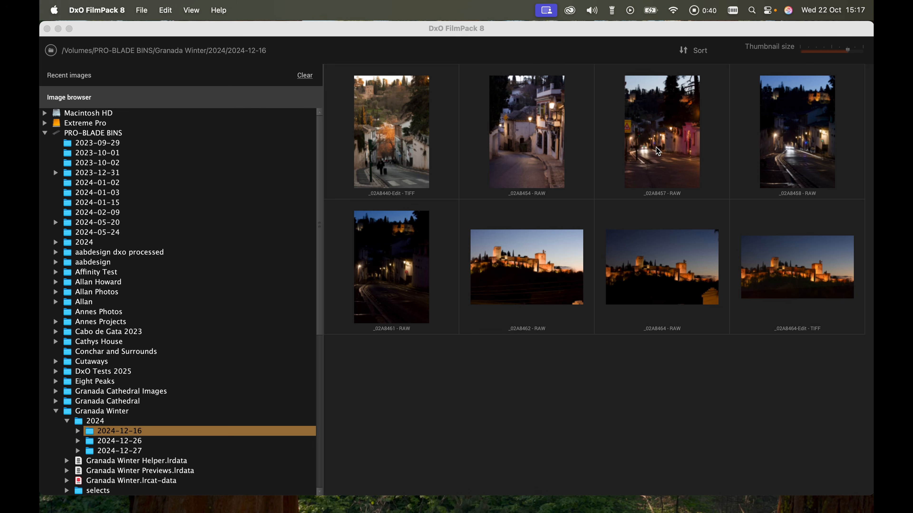
Open the RAW photo _02A8458 from the 2024-12-16 folder for editing.
left_click(795, 147)
left_click(797, 147)
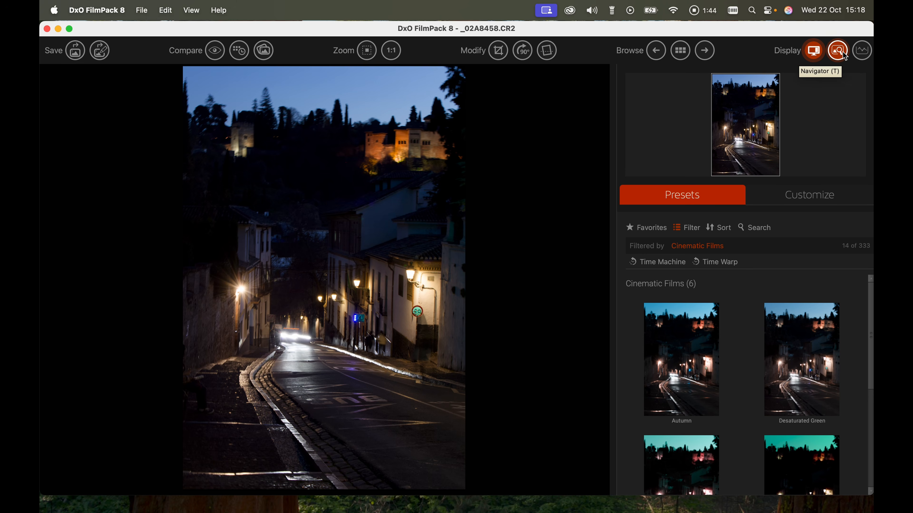
Check the photo's RGB histogram and switch the display back to the navigator.
left_click(863, 51)
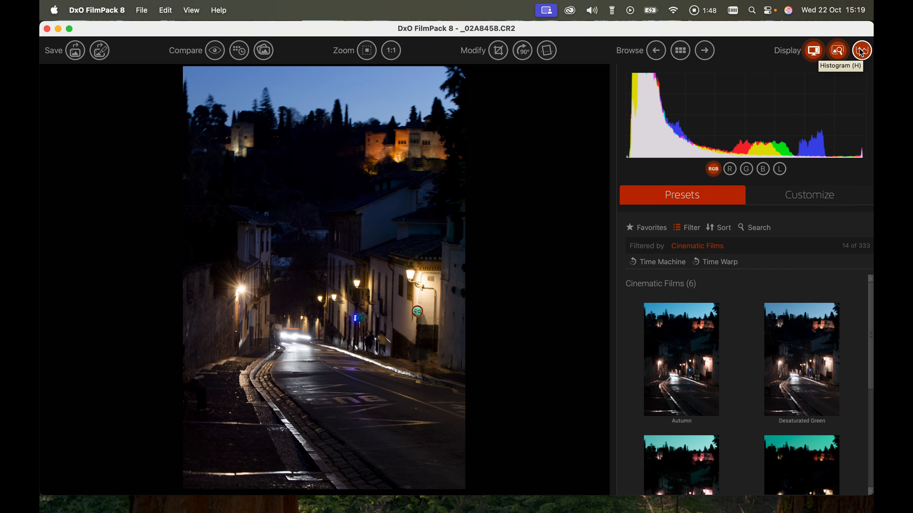
left_click(861, 49)
left_click(858, 50)
left_click(858, 52)
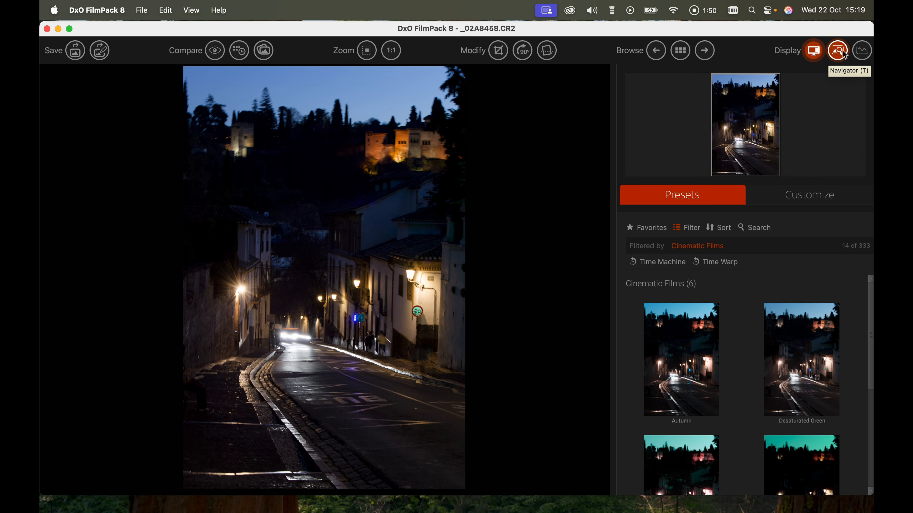
left_click(861, 52)
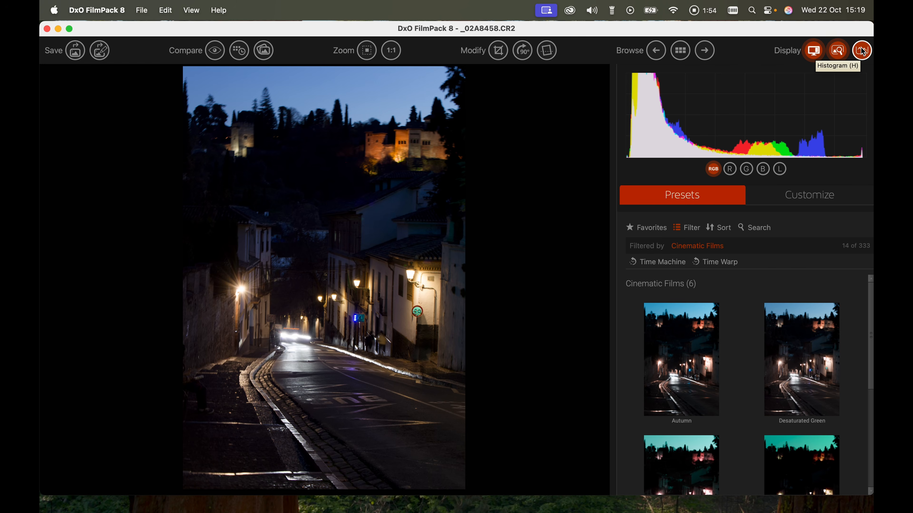
left_click(863, 51)
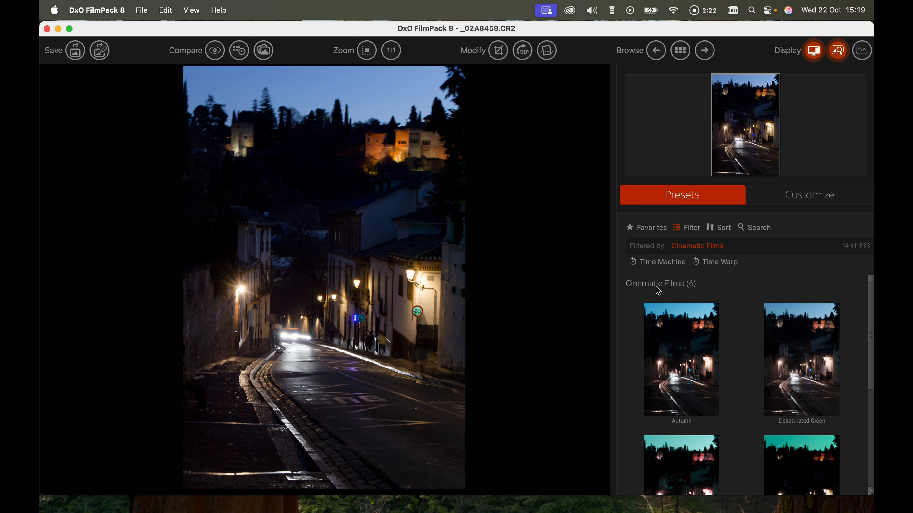
Apply the Autumn preset and step through the Cinematic Films presets up to Teal and Orange, reading their descriptions.
left_click(684, 364)
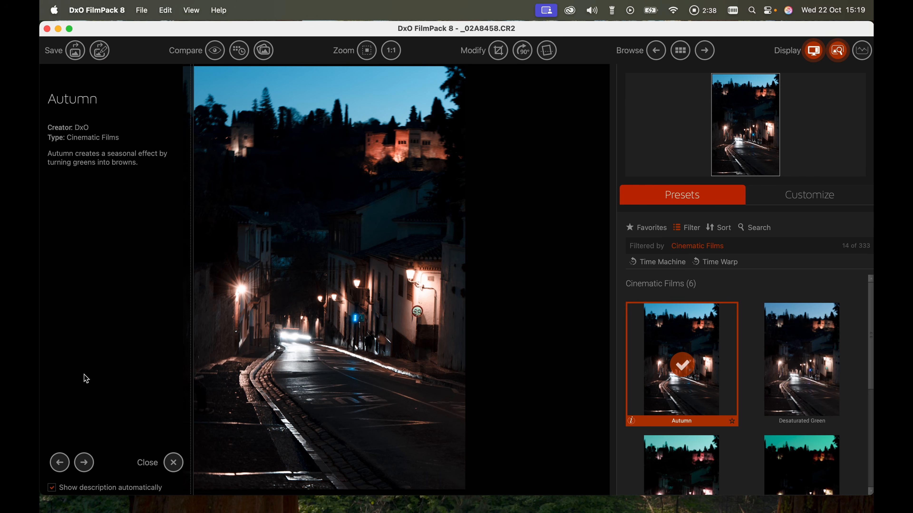
left_click(85, 464)
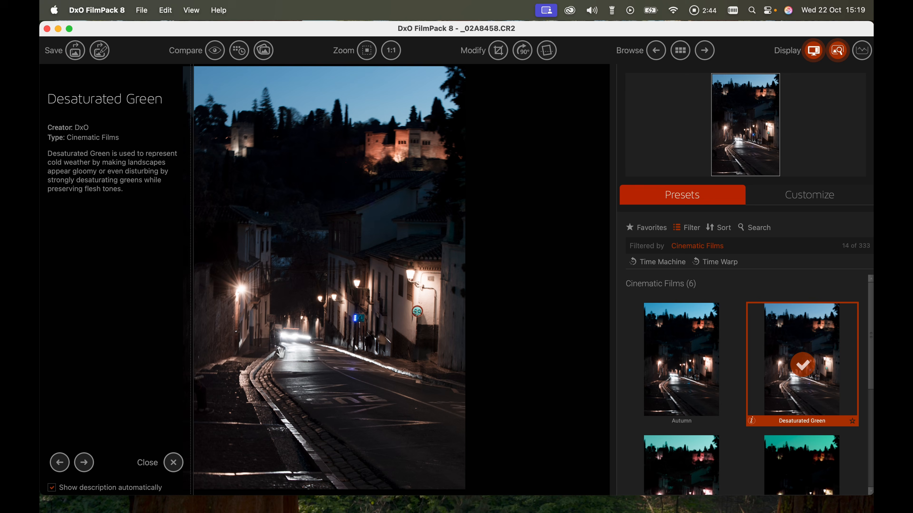
left_click(85, 465)
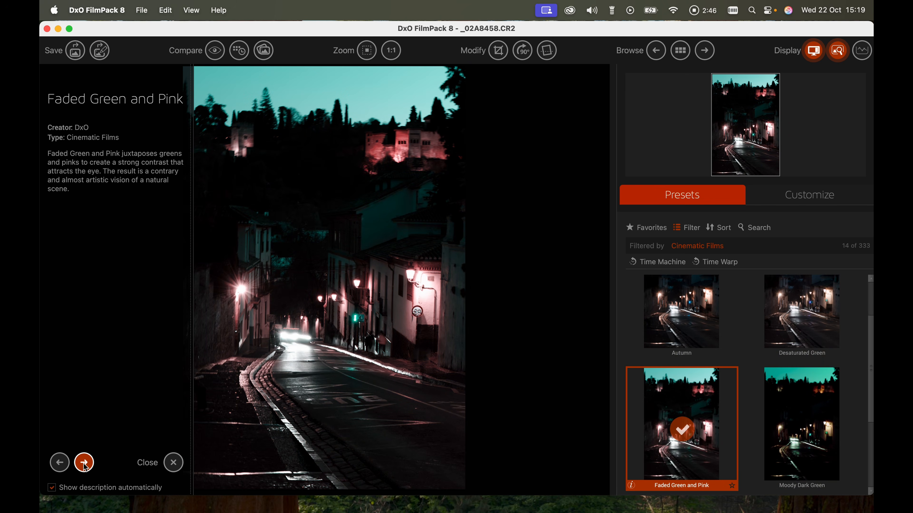
left_click(85, 463)
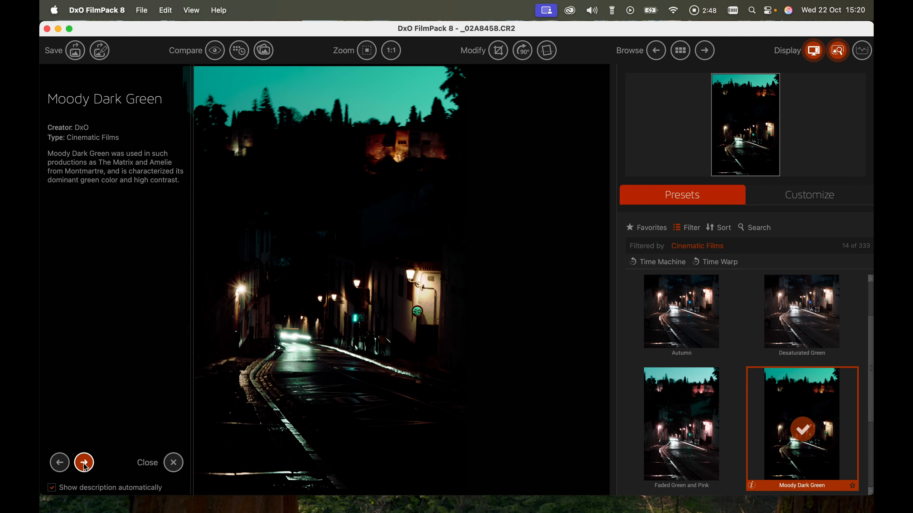
left_click(85, 464)
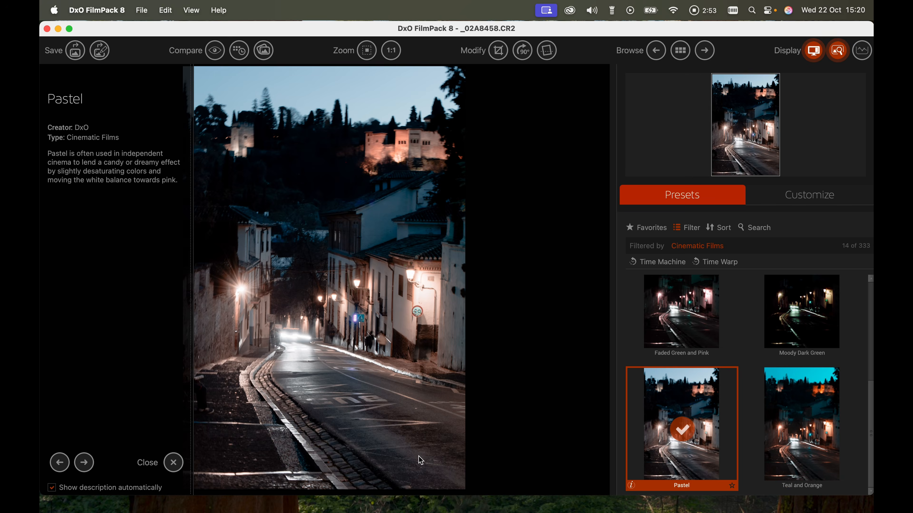
left_click(85, 465)
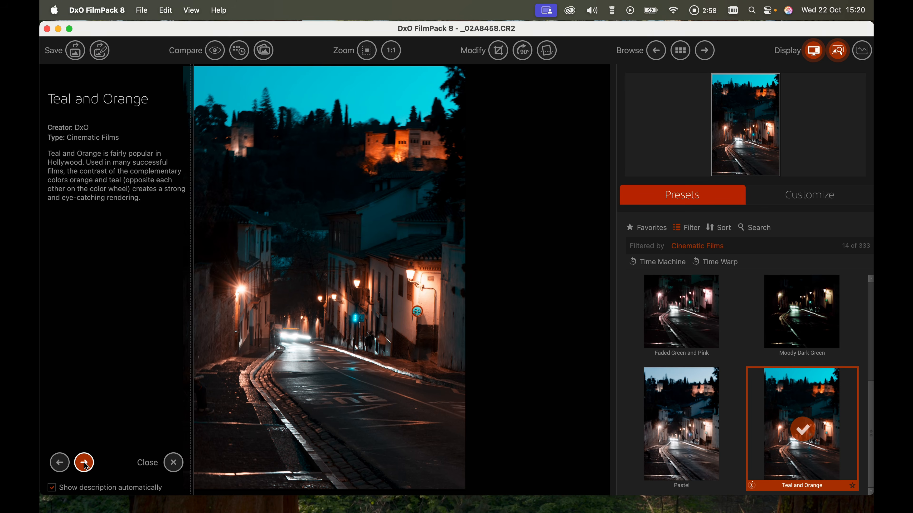
Filter the presets to Designer presets, try Silent movie and Sepia on the photo, and apply Soft focus.
left_click(696, 232)
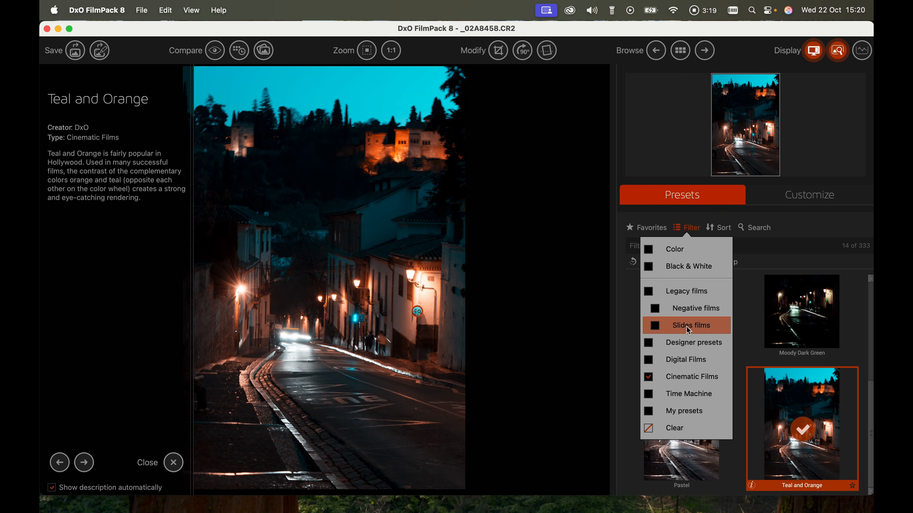
left_click(686, 345)
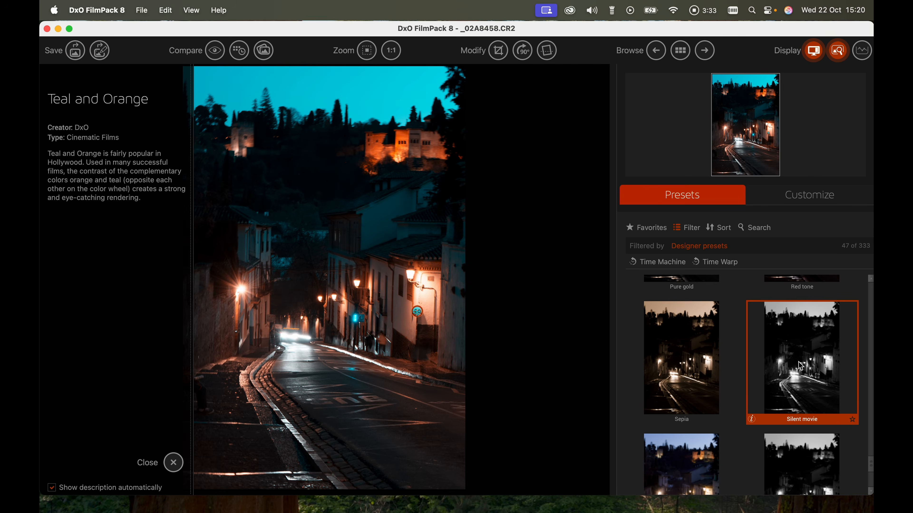
left_click(804, 365)
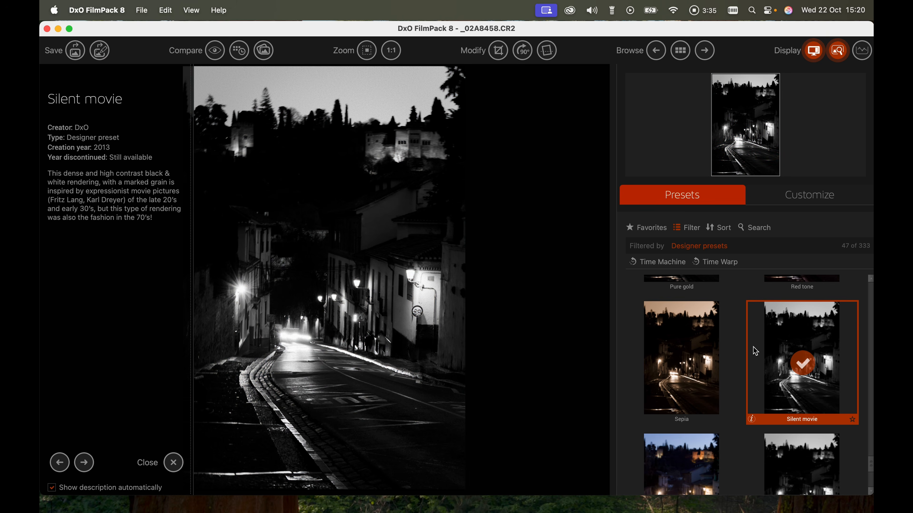
left_click(697, 372)
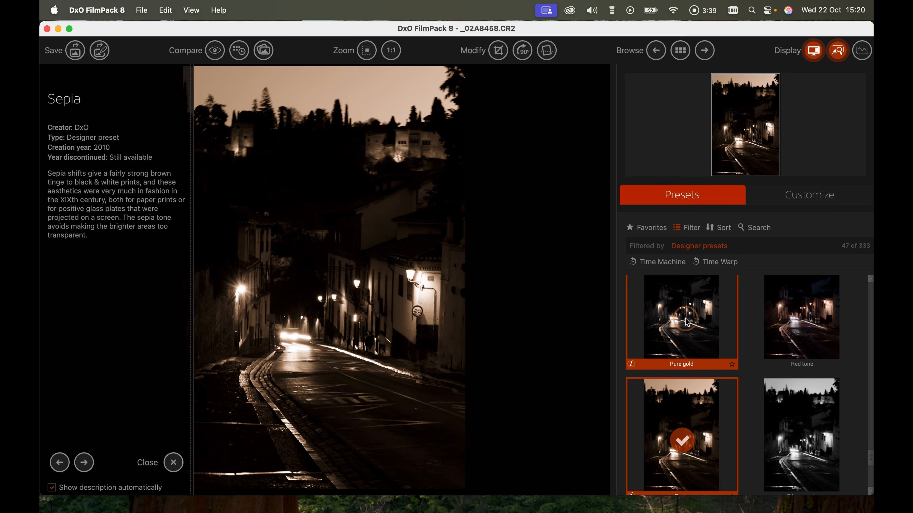
left_click(688, 323)
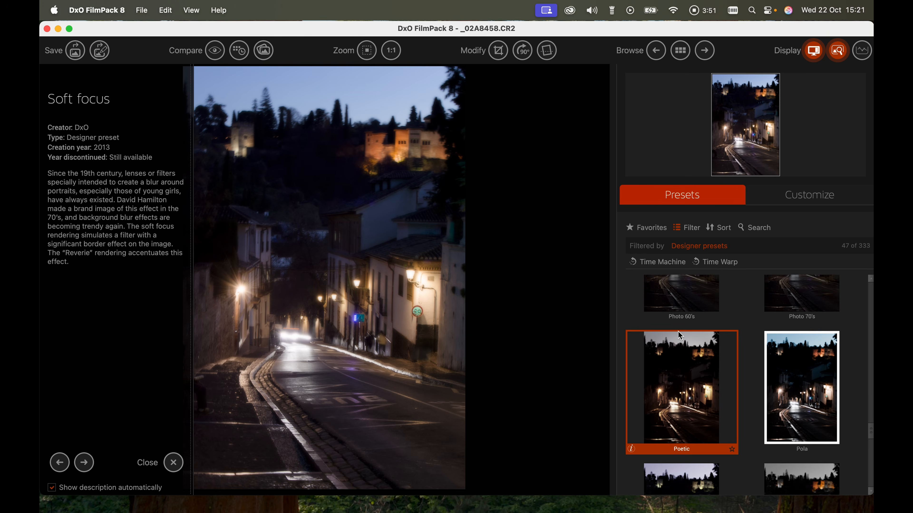
scroll(679, 333, "up", 5)
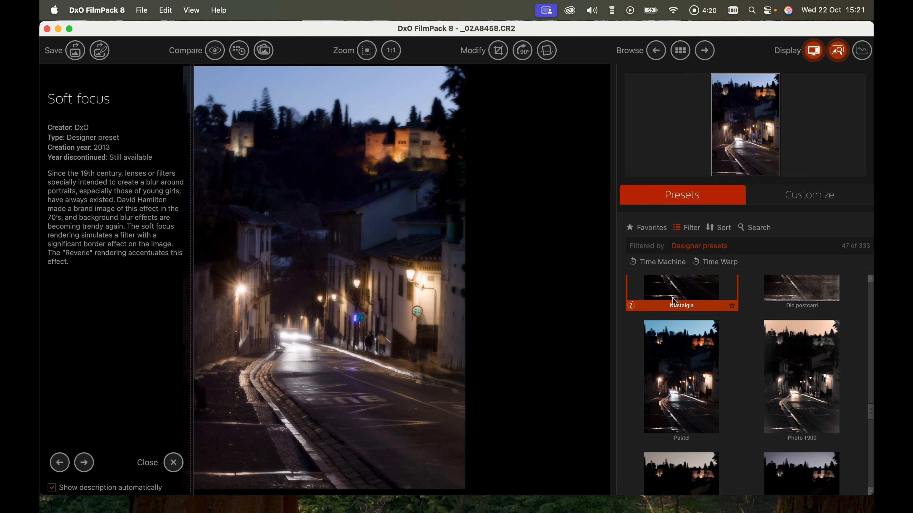
Open the Time Machine and go through the 1900s entries from 1900 to Louis Blériot with their matching renderings.
left_click(658, 262)
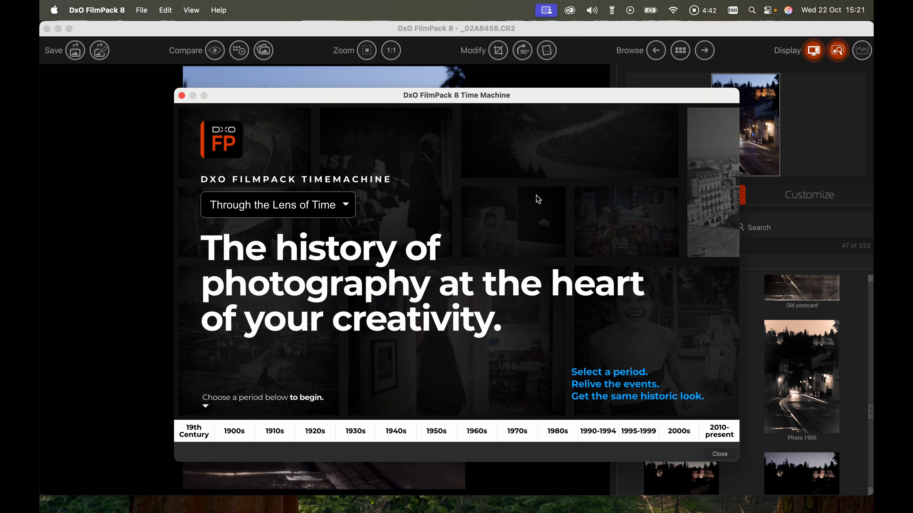
left_click(238, 432)
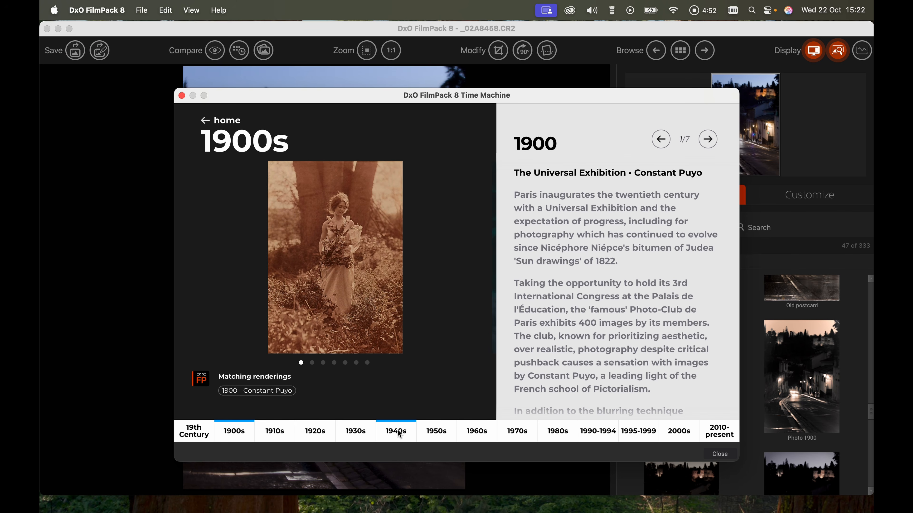
left_click(708, 139)
left_click(708, 139)
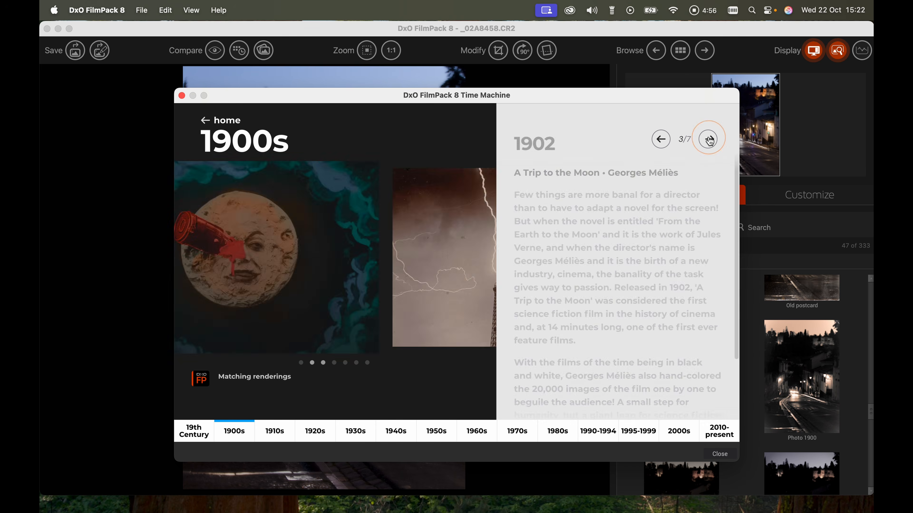
left_click(708, 140)
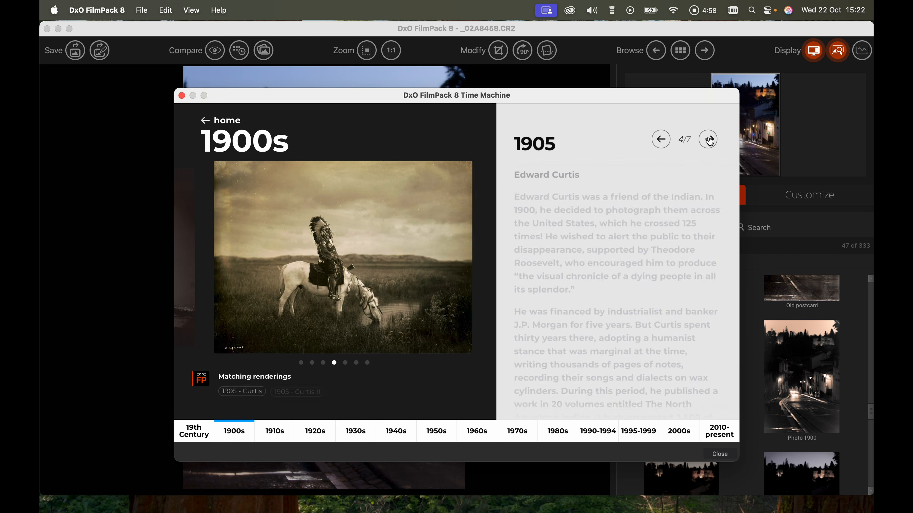
left_click(707, 140)
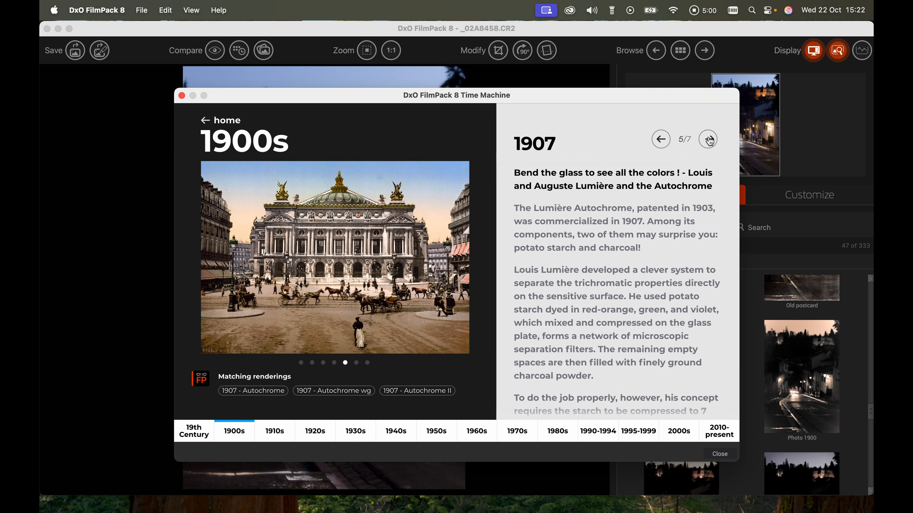
left_click(707, 140)
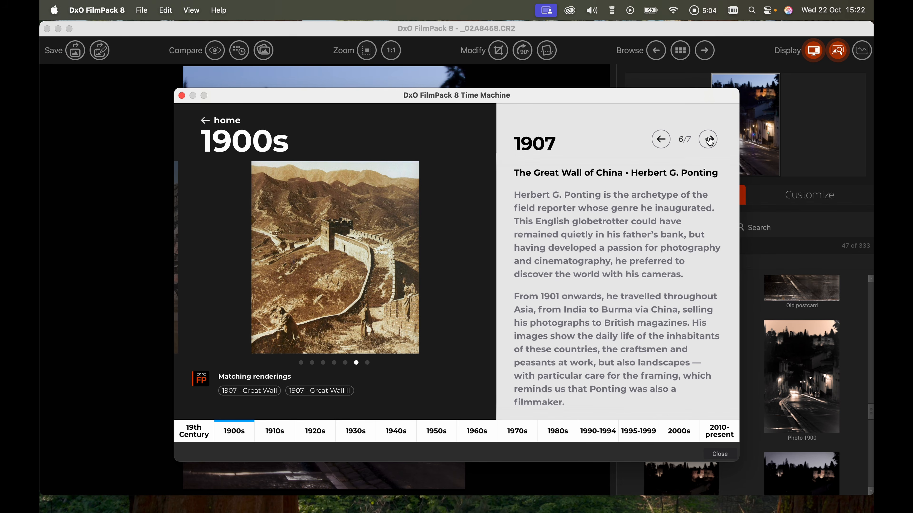
left_click(708, 140)
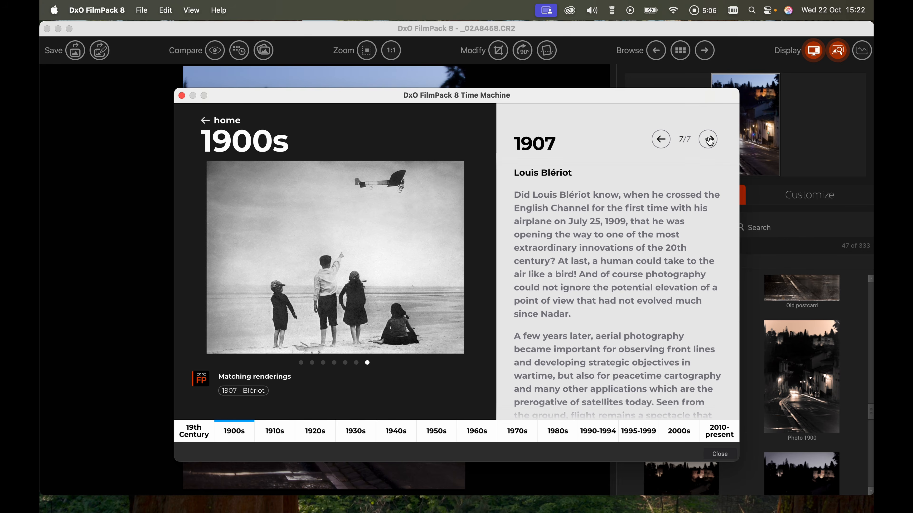
Look through the first three 1910s entries in the Time Machine and close it.
left_click(708, 140)
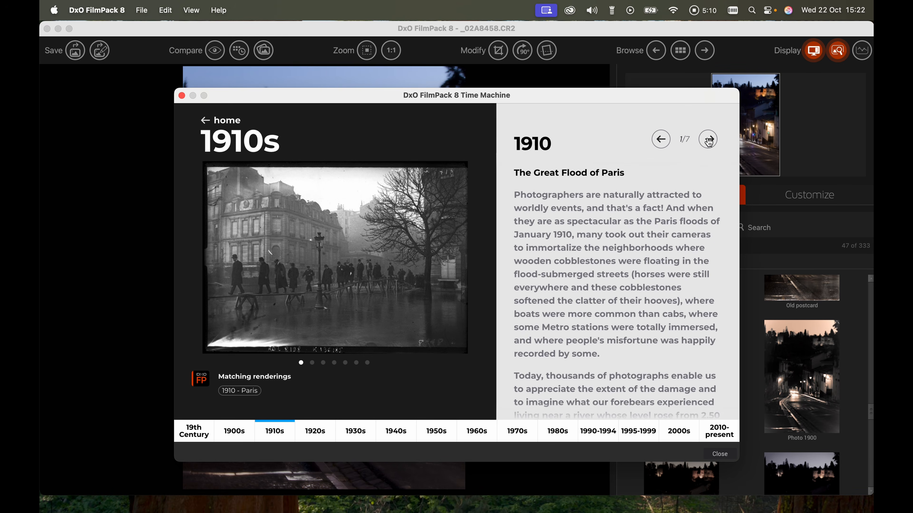
left_click(709, 140)
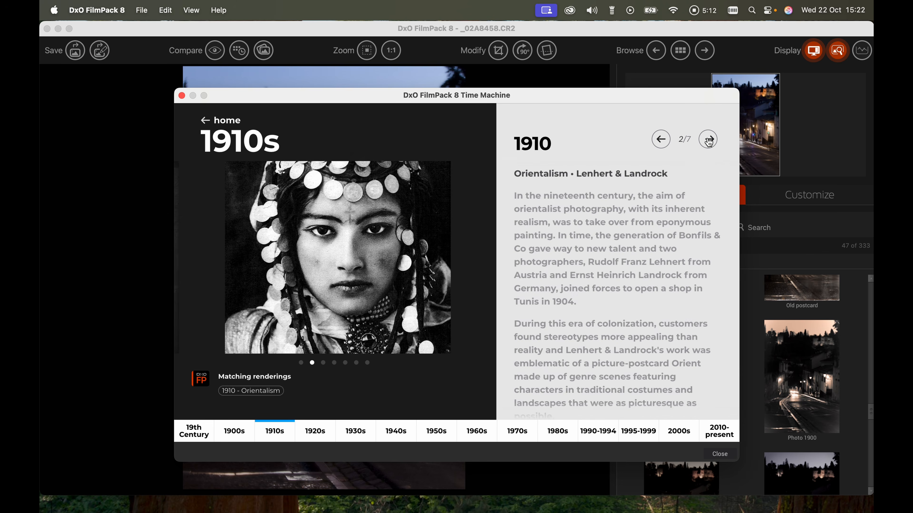
left_click(708, 141)
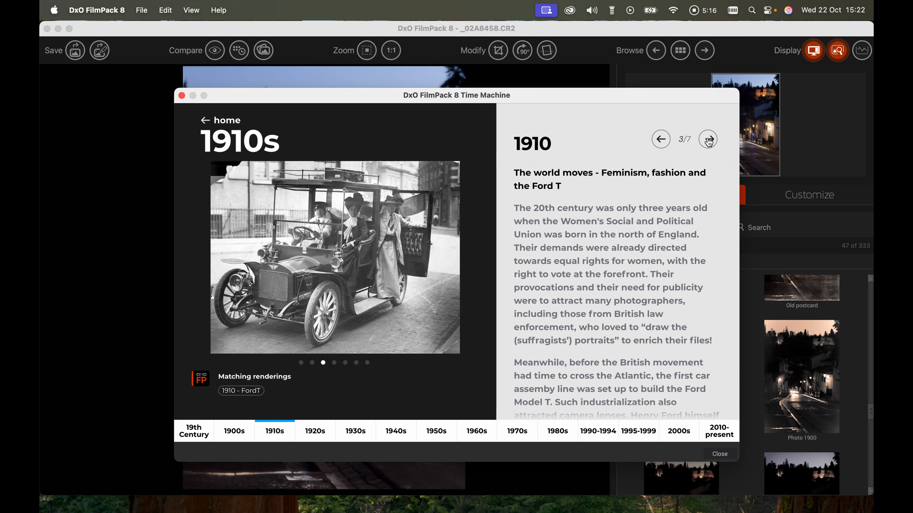
left_click(720, 454)
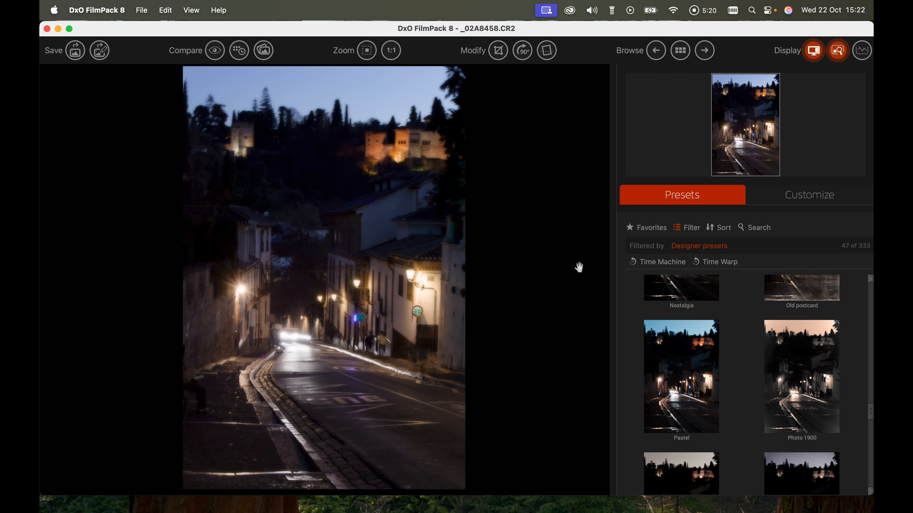
Open Time Warp in Time Travel mode and apply the HS 2002 look to the photo.
left_click(725, 265)
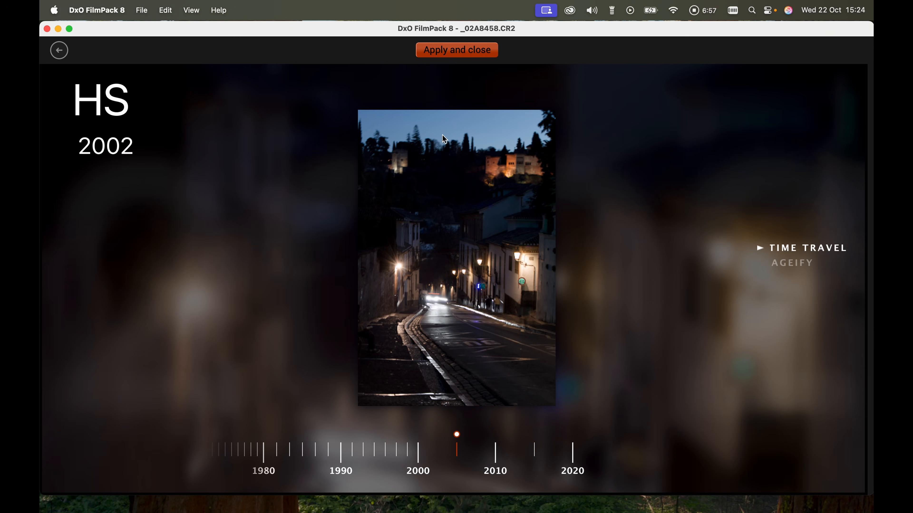
left_click(451, 51)
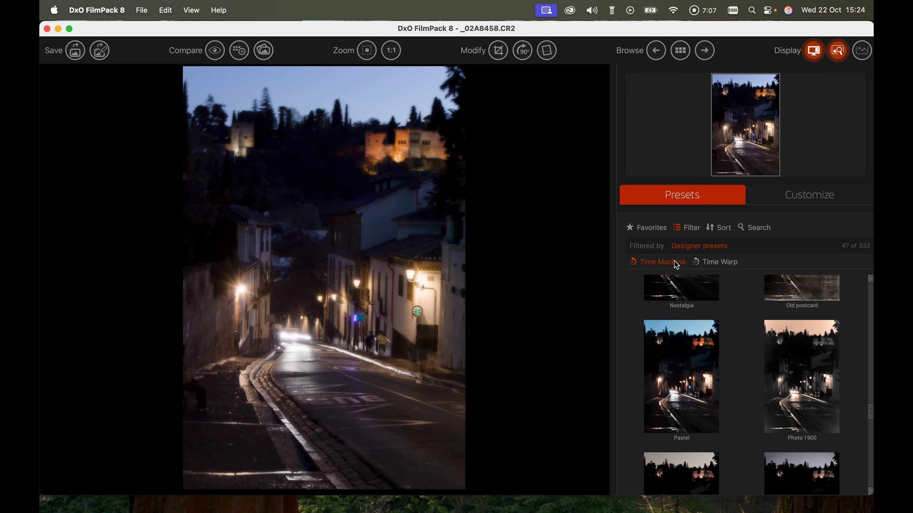
Reopen Time Warp, age the photo more strongly in Ageify mode, and apply the effect.
left_click(720, 266)
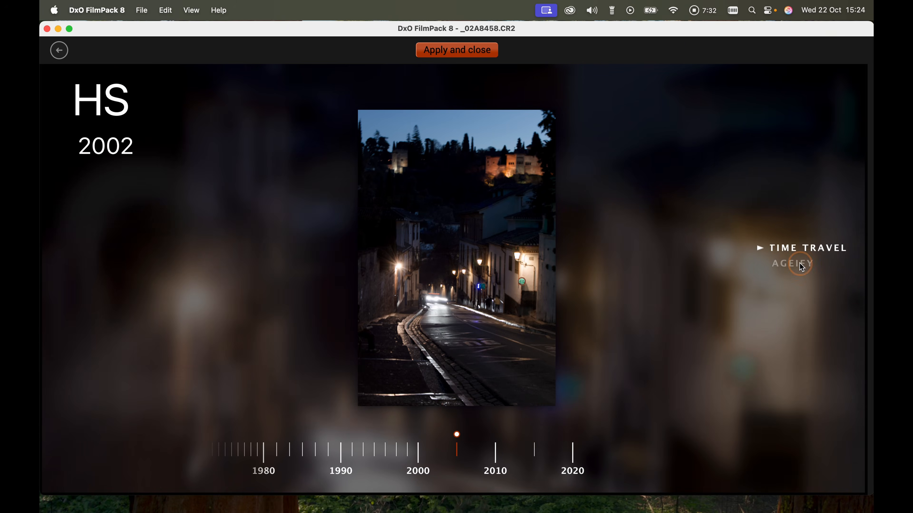
left_click(802, 265)
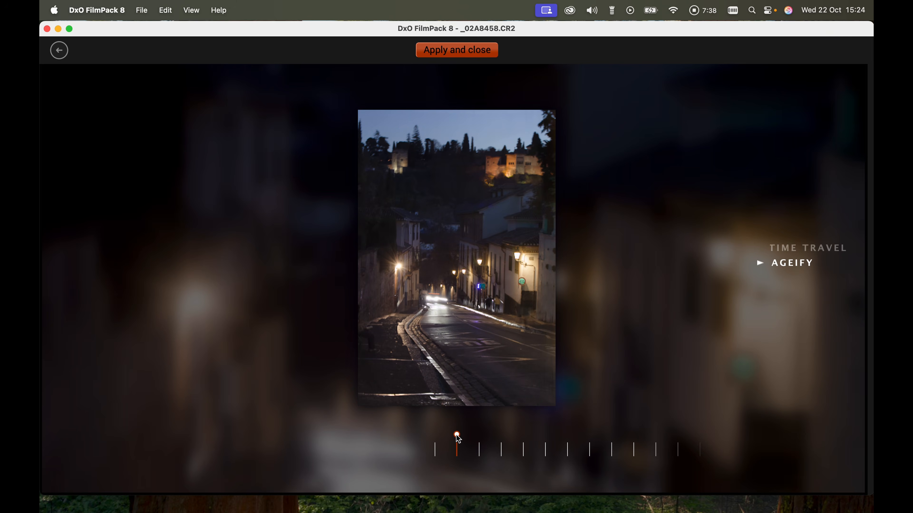
mouse_move(458, 439)
left_mouse_down()
mouse_move(475, 439)
mouse_move(113, 426)
mouse_move(181, 446)
mouse_move(118, 448)
mouse_move(590, 438)
mouse_move(559, 453)
left_mouse_up()
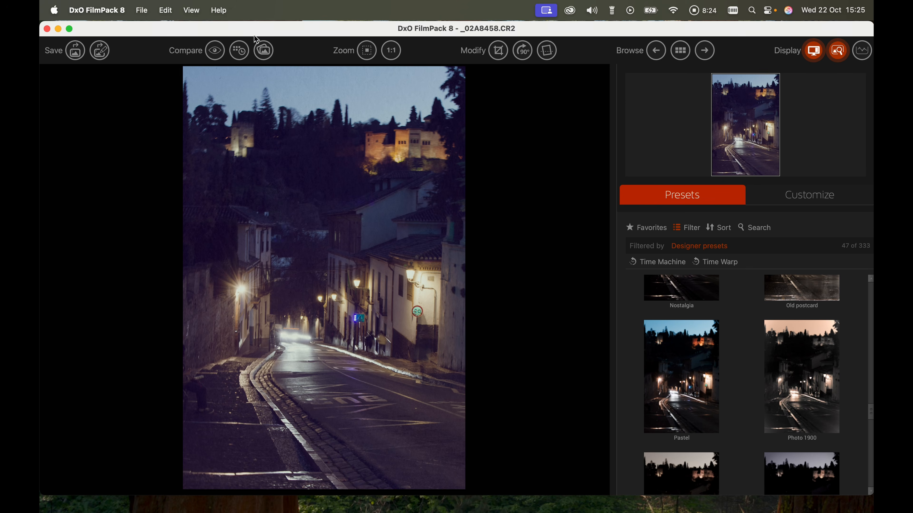
Compare the aged photo with the reference image.
left_click(217, 52)
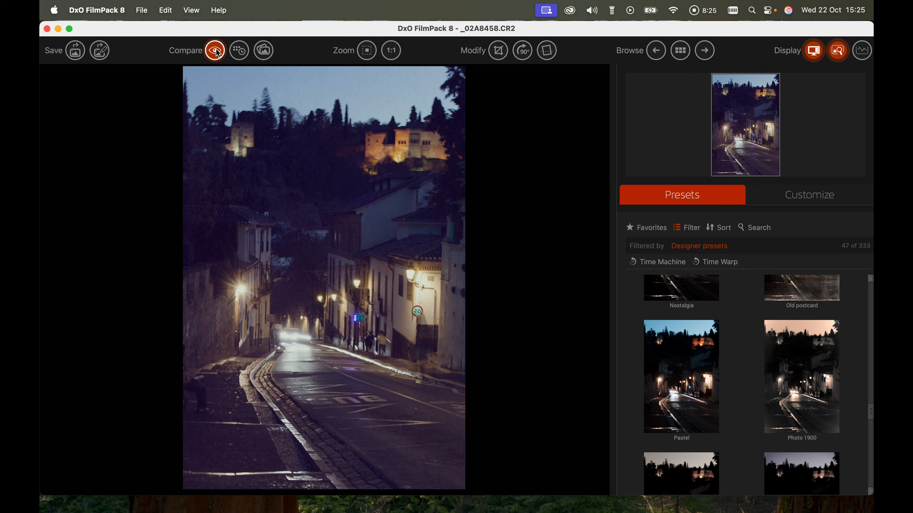
left_click(217, 53)
left_click(215, 53)
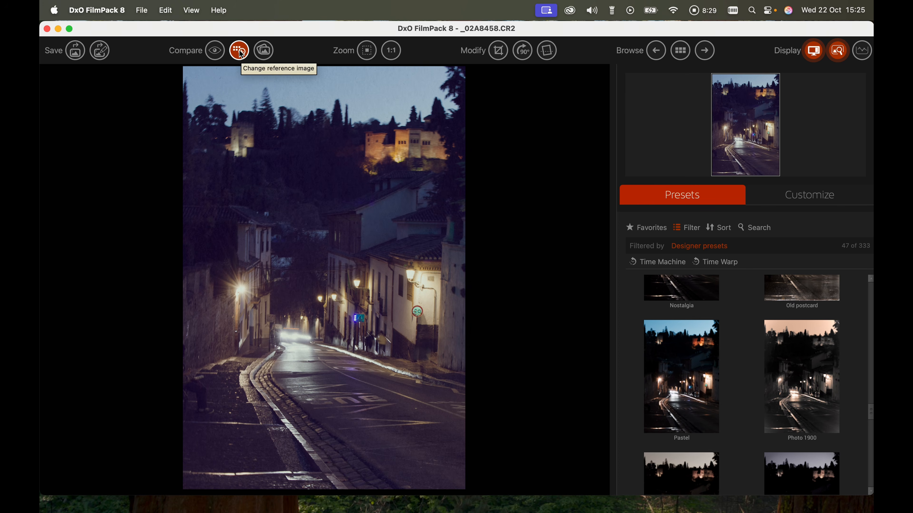
Show the original and current photo side by side and look through the settings for customizing the photo.
left_click(264, 51)
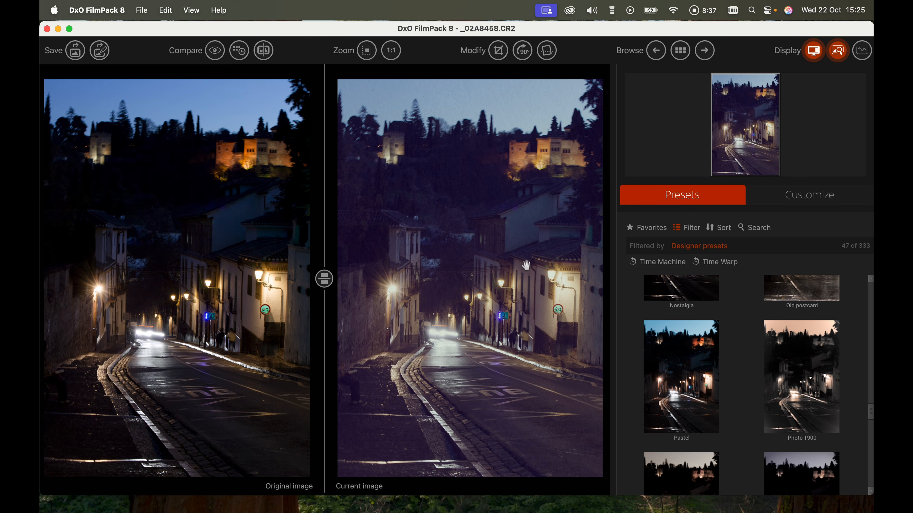
left_click(818, 198)
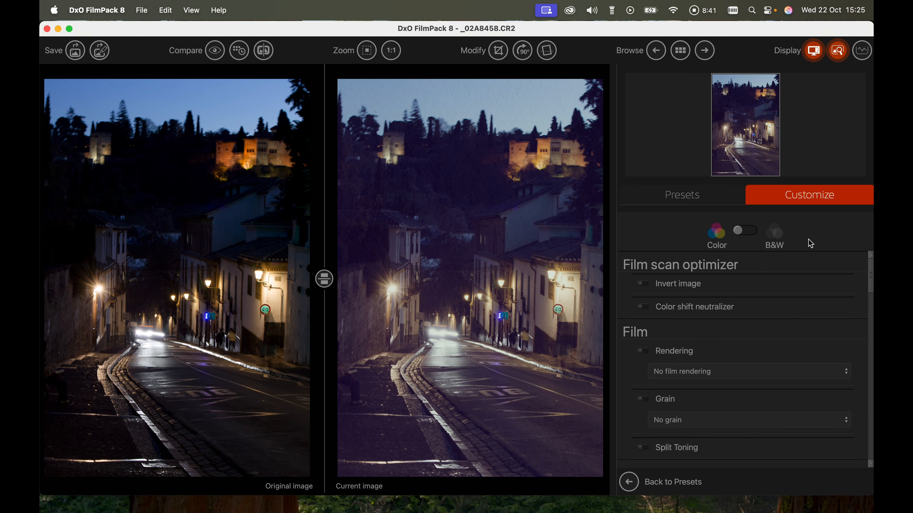
scroll(791, 321, "down", 10)
scroll(789, 320, "up", 10)
scroll(789, 319, "down", 5)
scroll(788, 319, "up", 5)
scroll(788, 319, "down", 5)
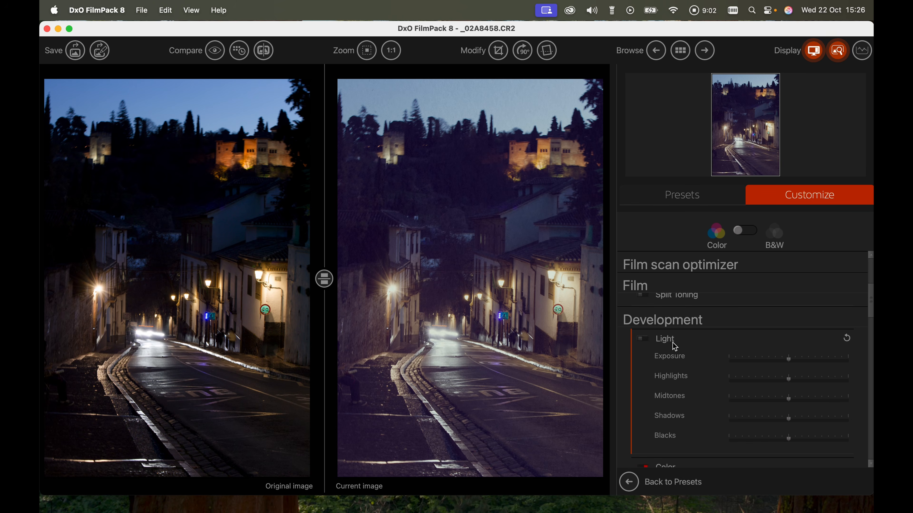
Turn on the Light correction, raise Midtones slightly, lower Shadows and set Blacks to 2.
left_click(644, 340)
left_click_drag(788, 360, 774, 420)
scroll(755, 424, "down", 5)
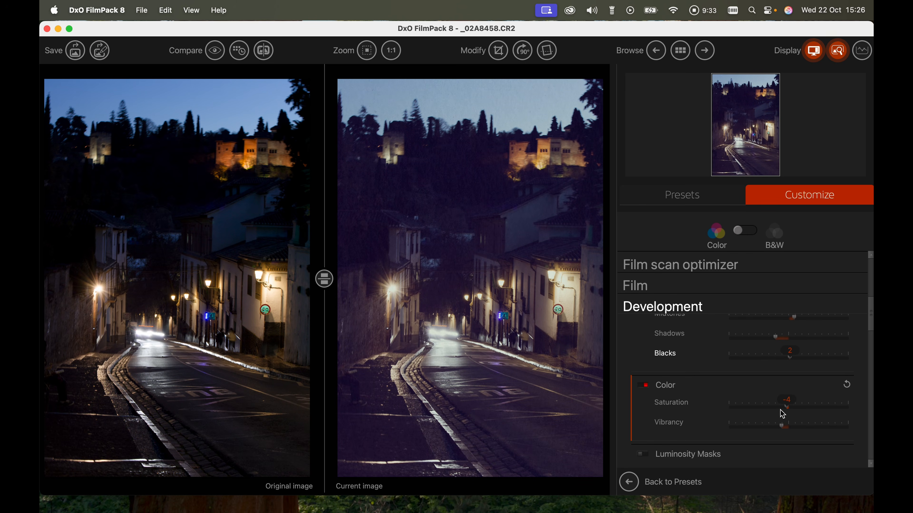
Set the color Saturation to -18, try Vibrancy from -12 up to 100, and leave it slightly positive.
mouse_move(787, 408)
left_mouse_down()
mouse_move(800, 411)
mouse_move(756, 413)
mouse_move(777, 417)
left_mouse_up()
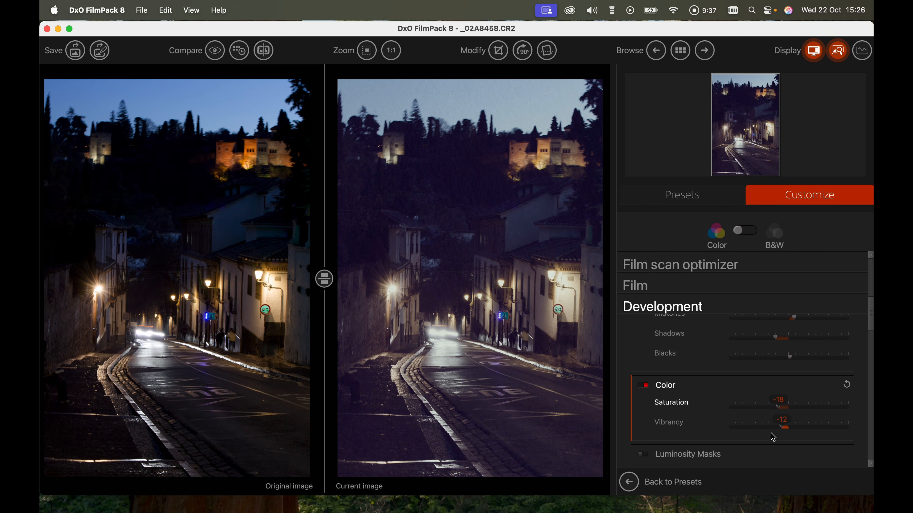
left_click_drag(787, 433, 741, 420)
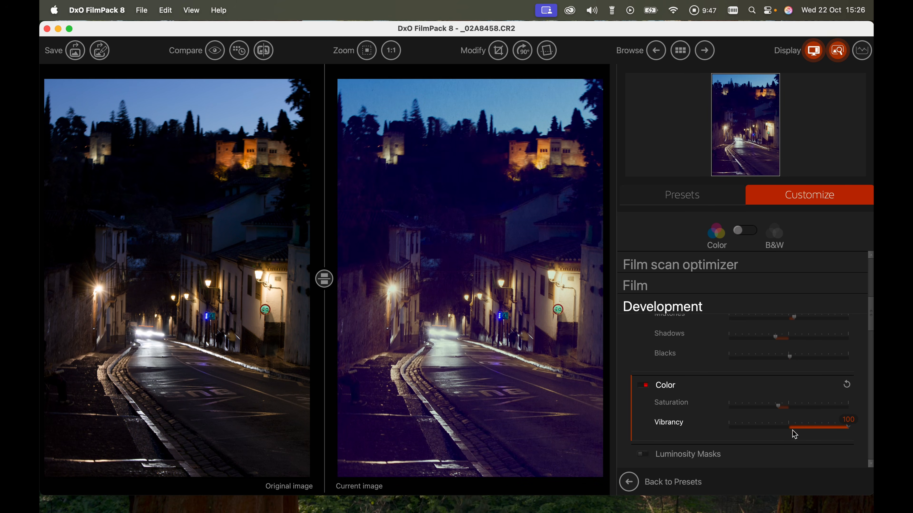
left_click(799, 428)
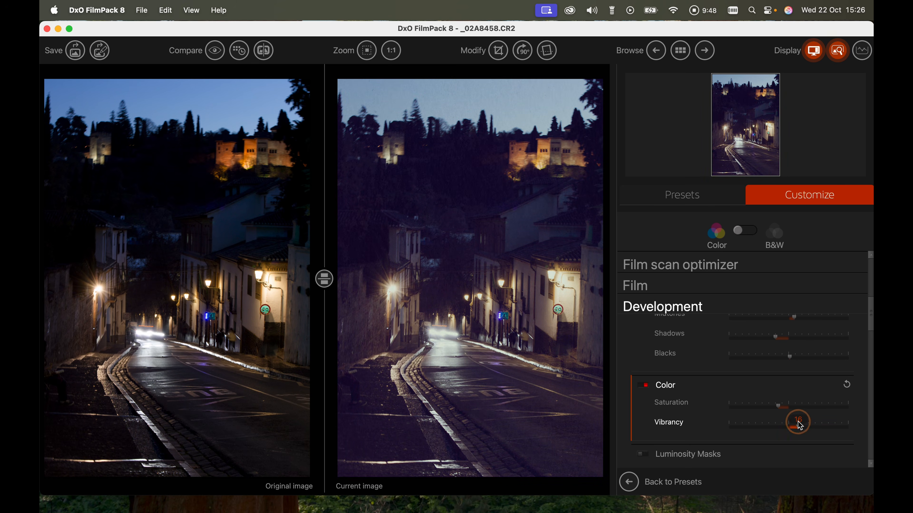
Turn on Luminosity Masks and create a new mask on the photo.
left_click(758, 448)
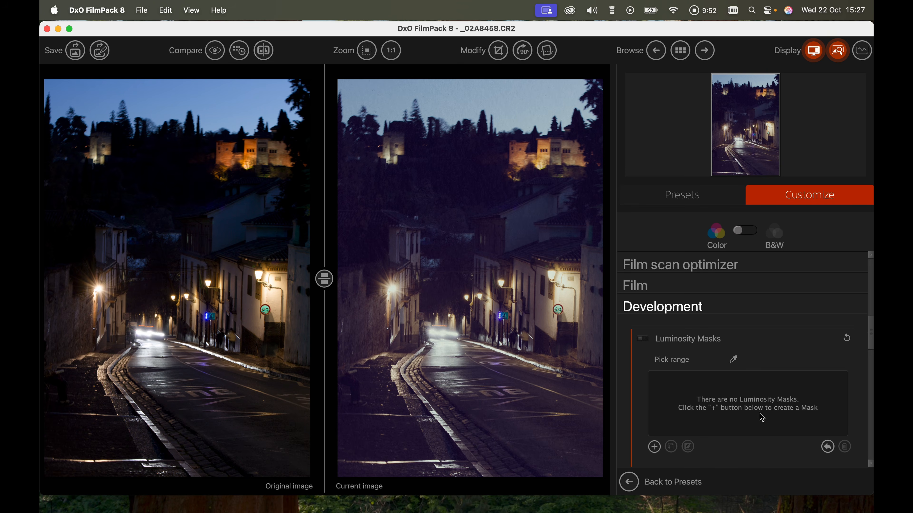
left_click(643, 339)
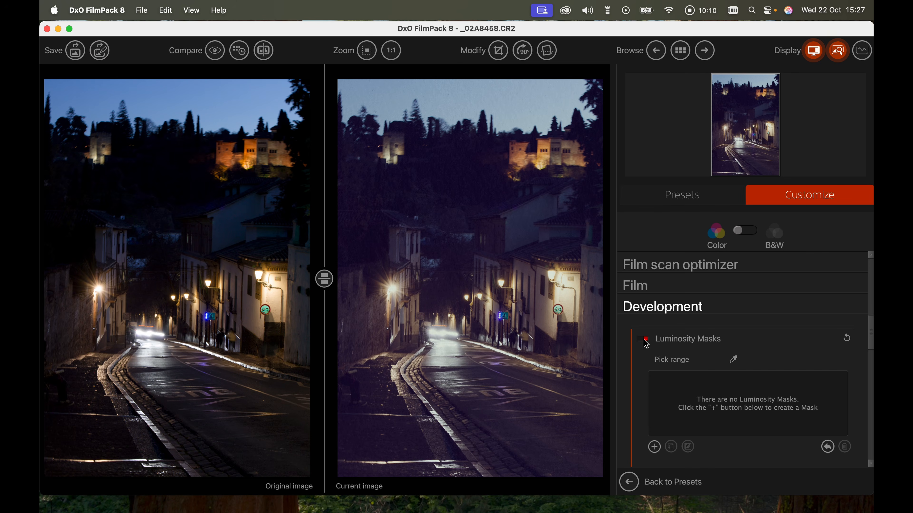
scroll(694, 394, "down", 5)
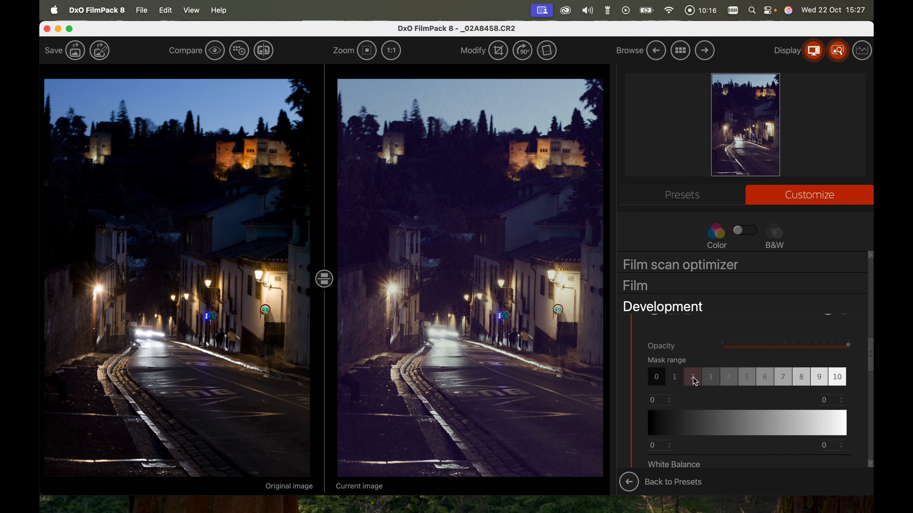
scroll(694, 382, "up", 5)
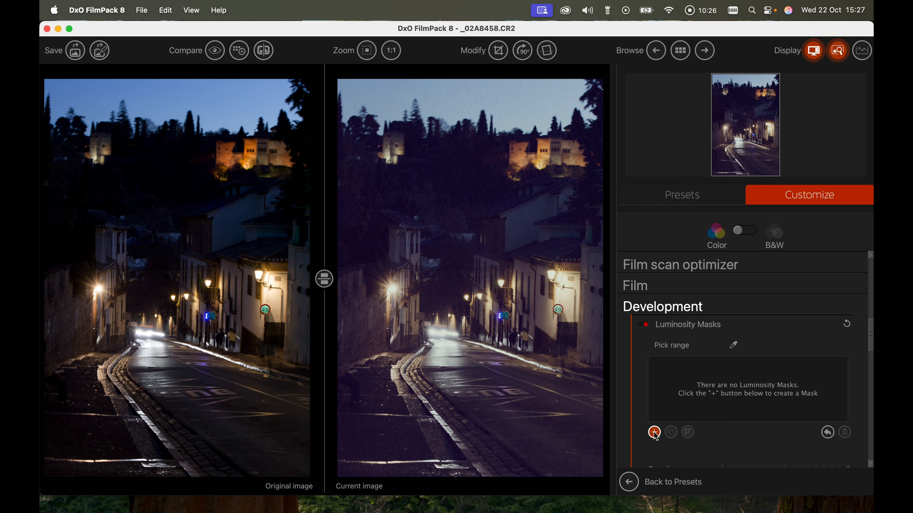
left_click(654, 432)
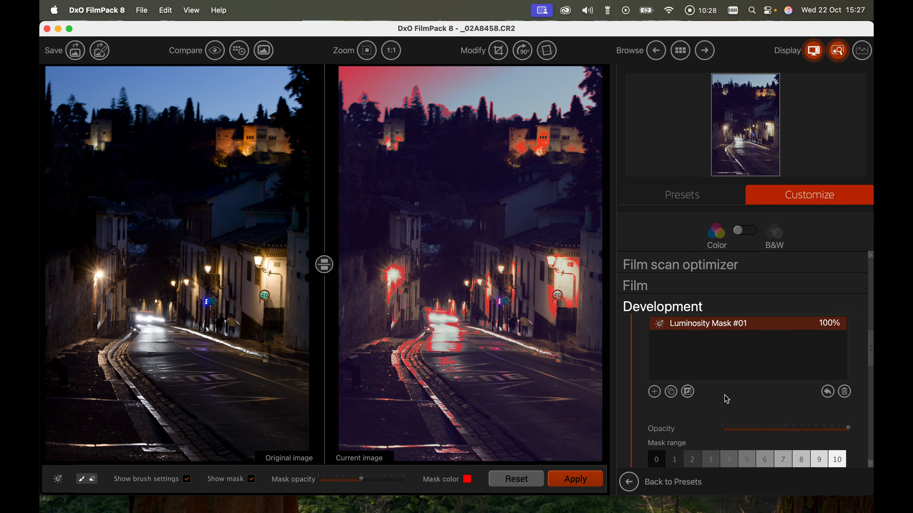
Try zones 10, 1 and 0 as the luminosity mask's range and settle on zone 4.
scroll(727, 399, "down", 3)
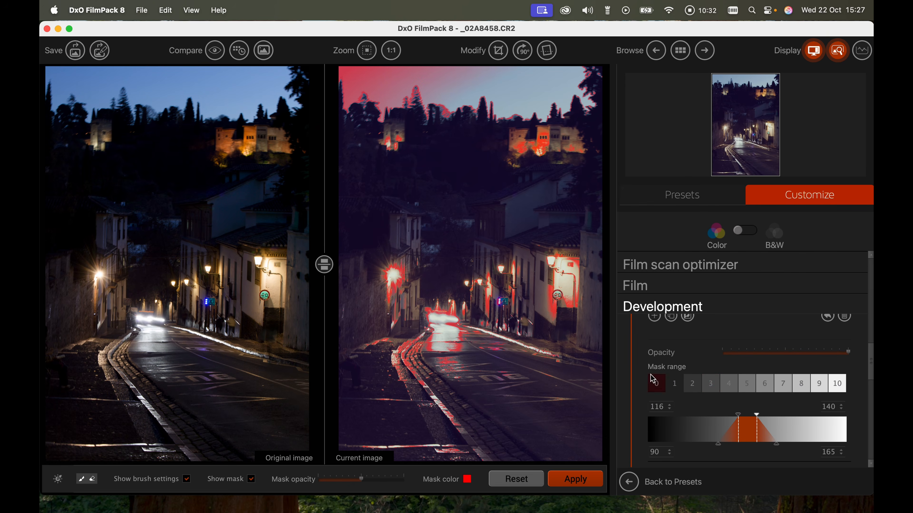
left_click(838, 384)
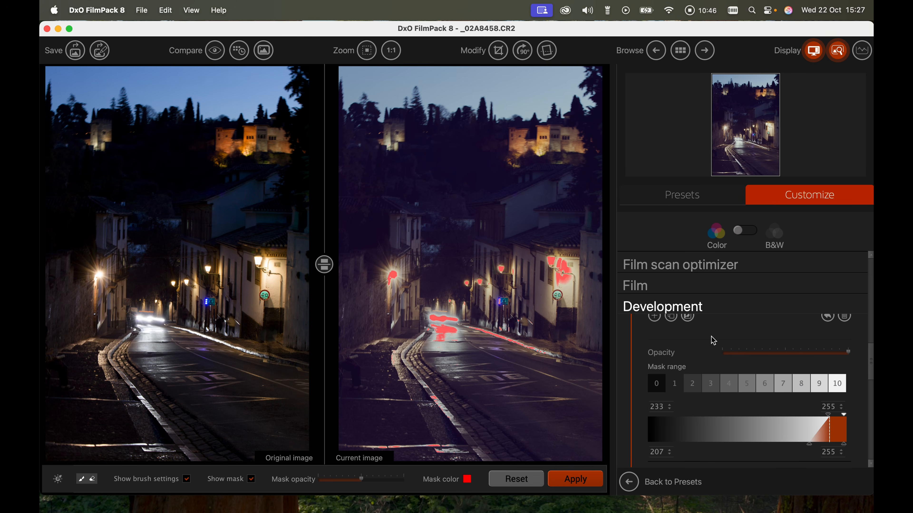
left_click(676, 388)
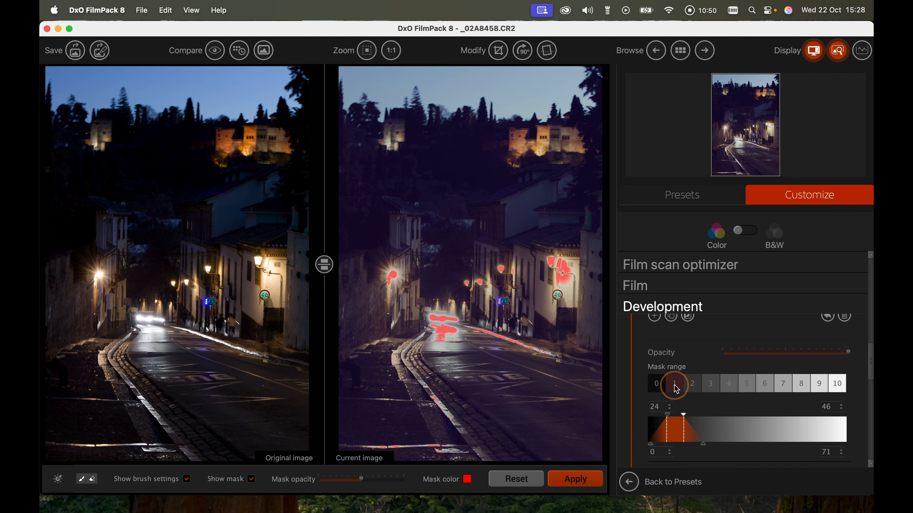
left_click(658, 387)
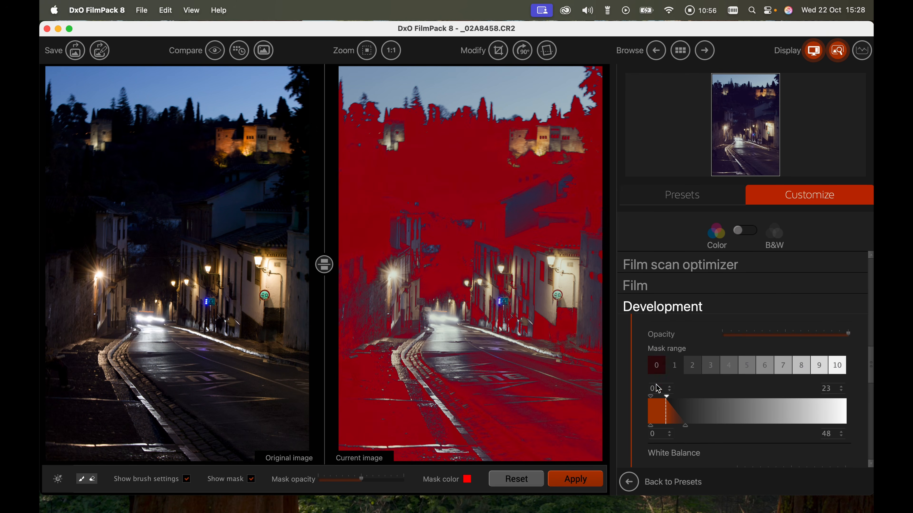
left_click(730, 374)
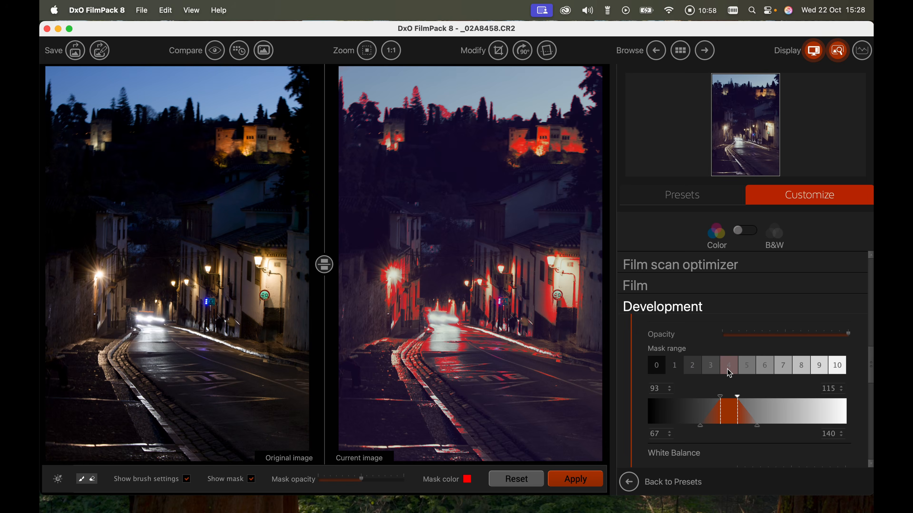
Set the photo's overall Contrast to -6 in the Development settings.
scroll(727, 369, "down", 2)
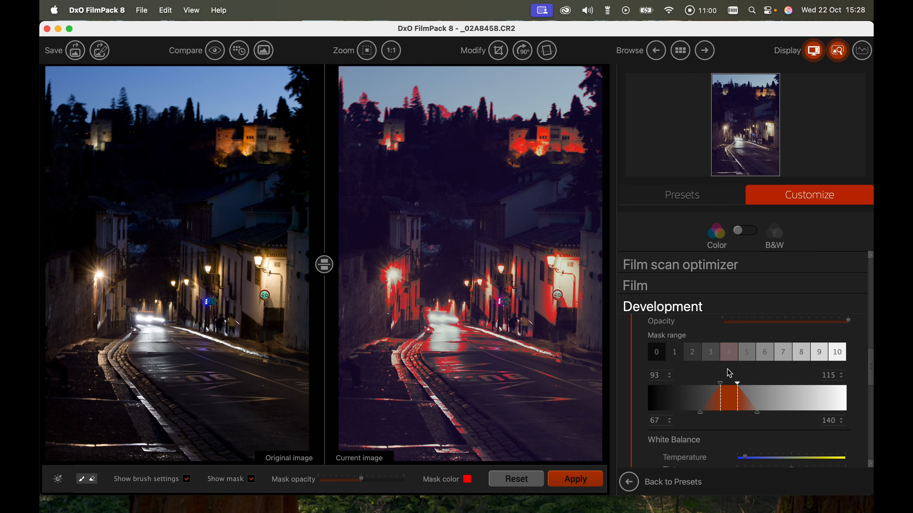
scroll(730, 374, "down", 8)
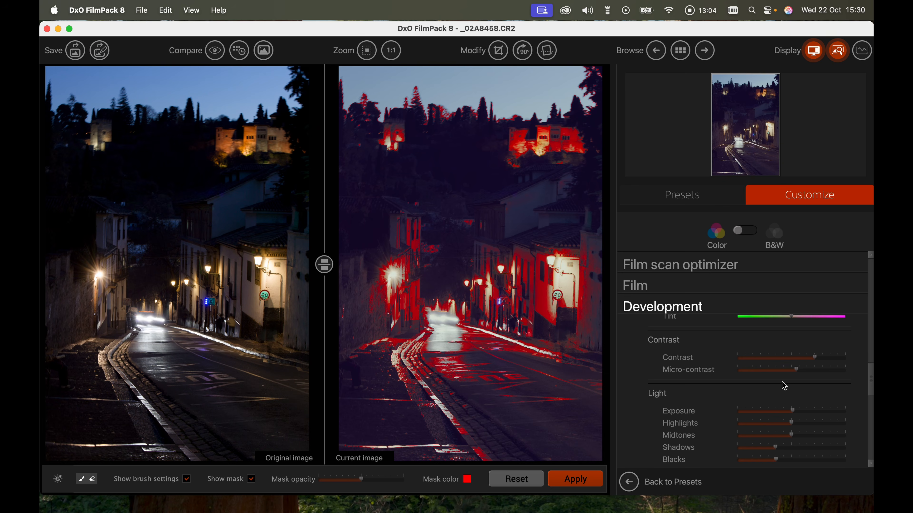
scroll(784, 386, "up", 10)
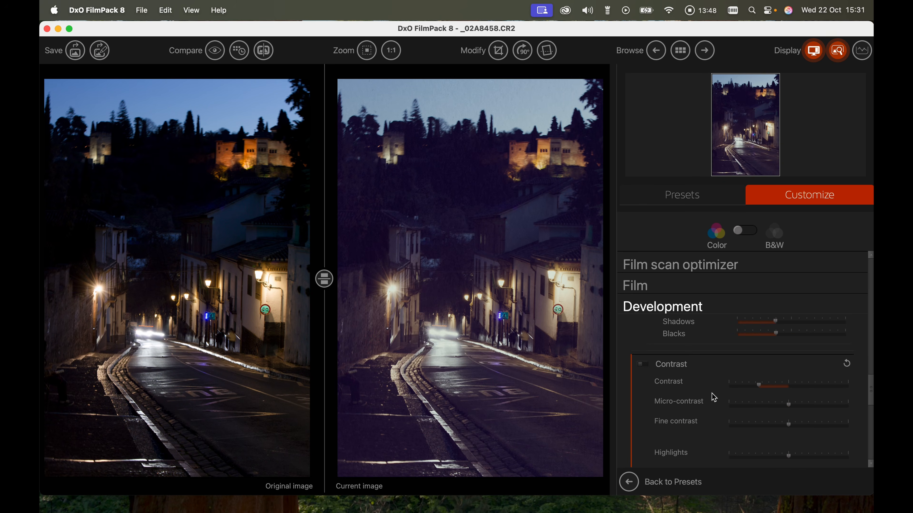
left_click_drag(759, 391, 785, 395)
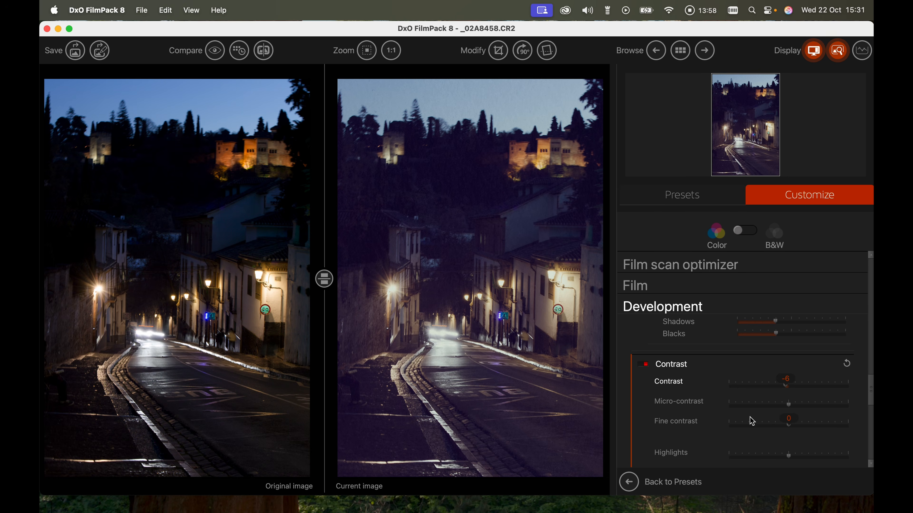
Open the Tone curve correction and examine its red, green and combined RGB curves.
scroll(732, 436, "down", 4)
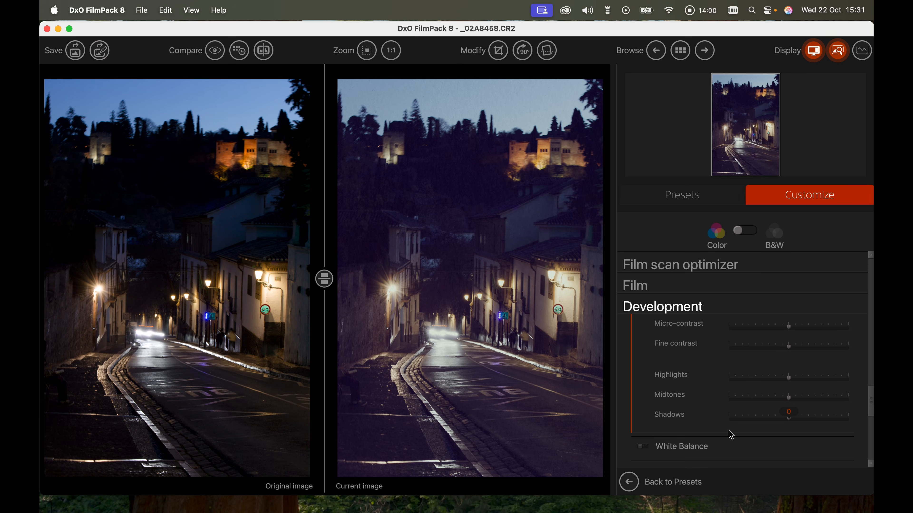
scroll(731, 435, "down", 5)
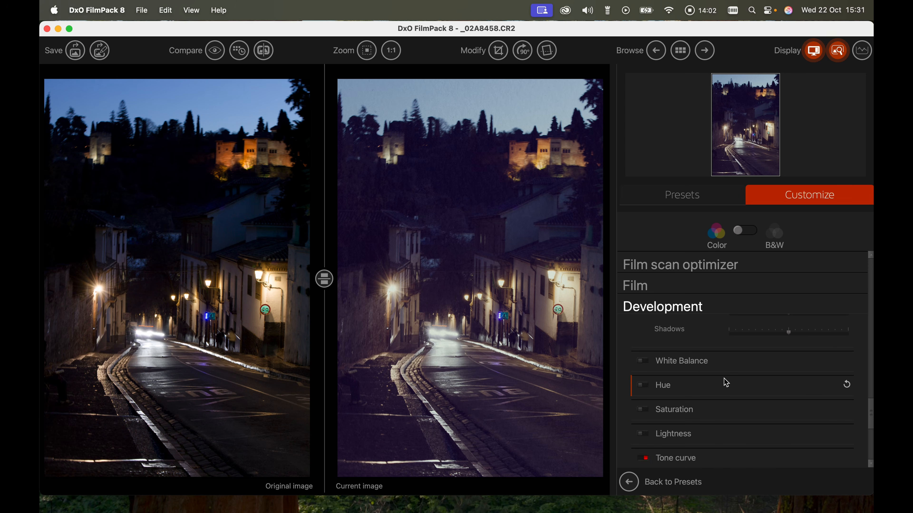
scroll(749, 433, "down", 5)
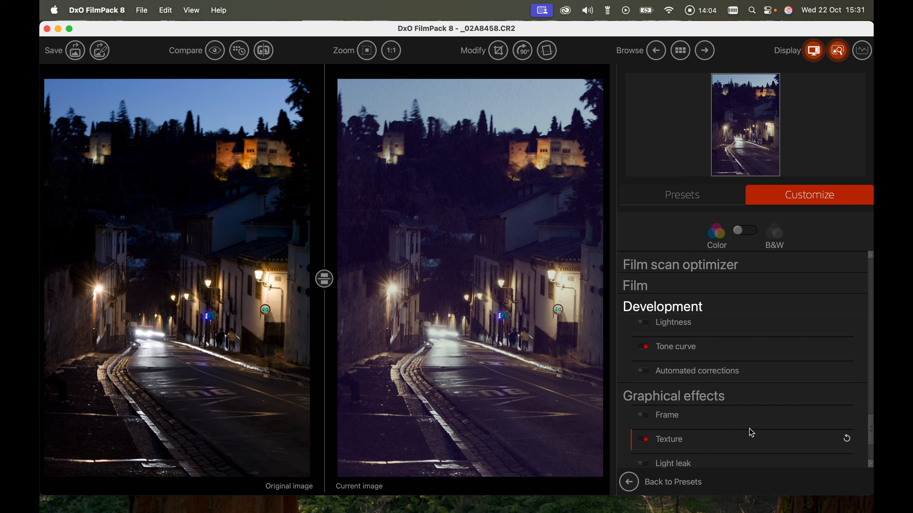
scroll(768, 356, "down", 1)
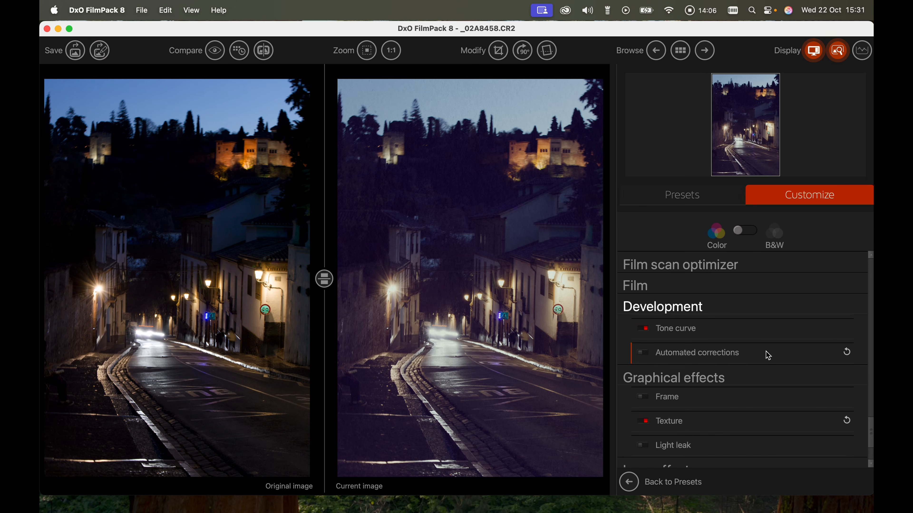
left_click(758, 331)
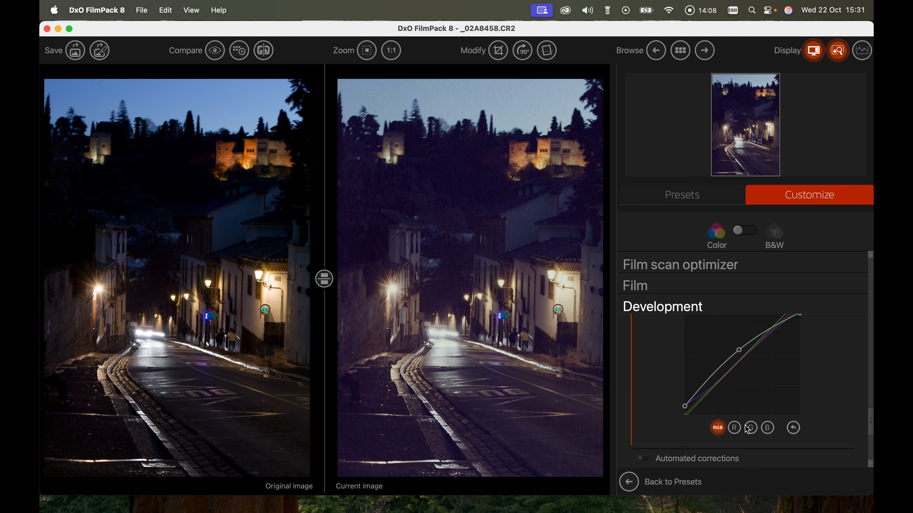
scroll(746, 428, "down", 1)
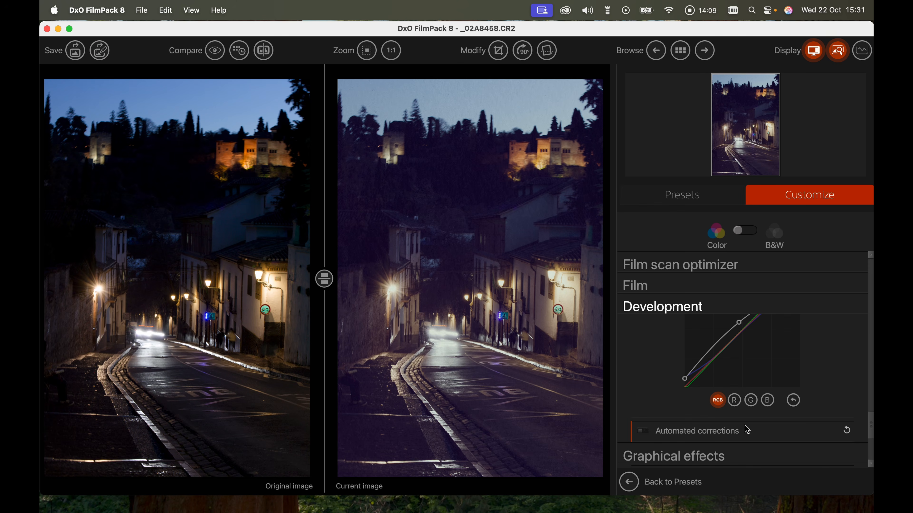
left_click(734, 400)
left_click(754, 402)
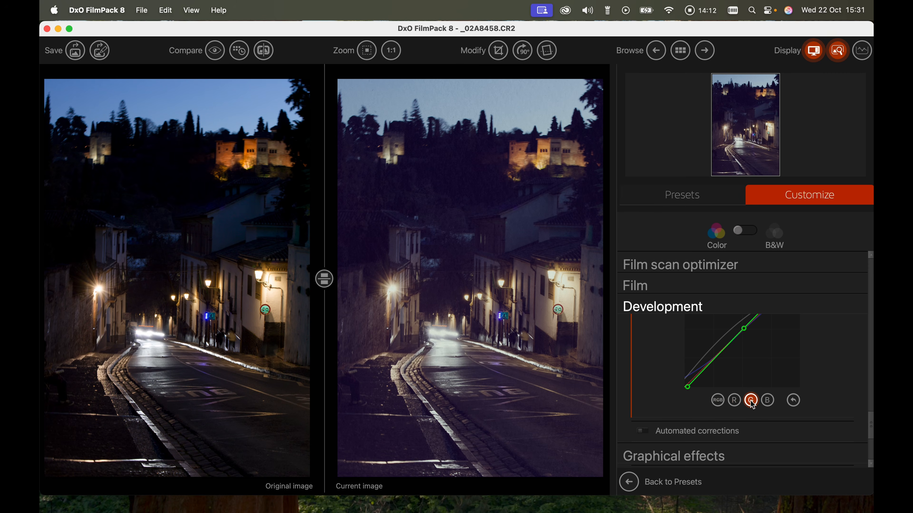
left_click(717, 400)
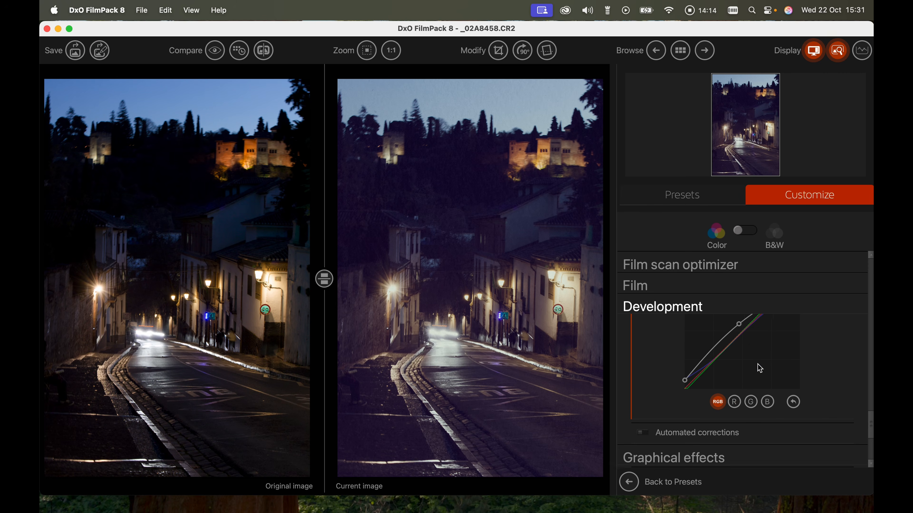
scroll(758, 369, "up", 2)
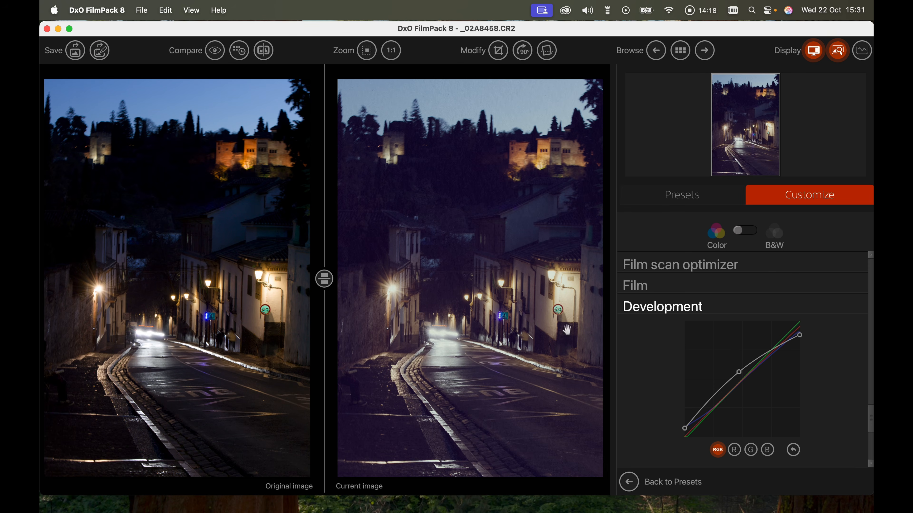
Look through the Automated corrections, Graphical effects and Lens effects available for the photo.
scroll(705, 367, "down", 5)
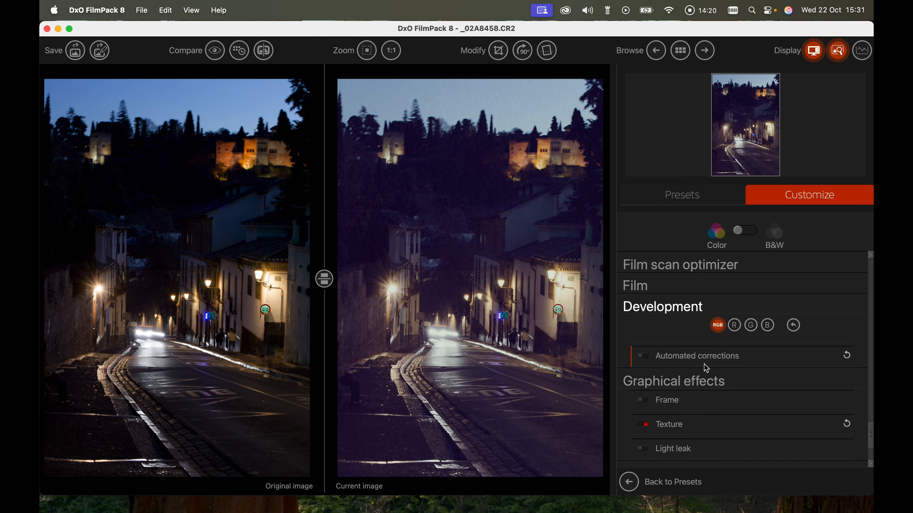
scroll(706, 367, "down", 2)
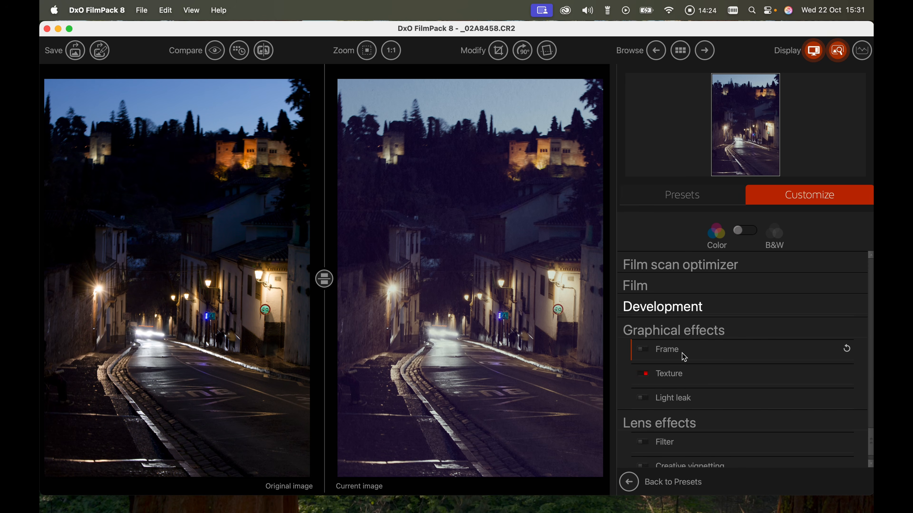
scroll(719, 381, "down", 2)
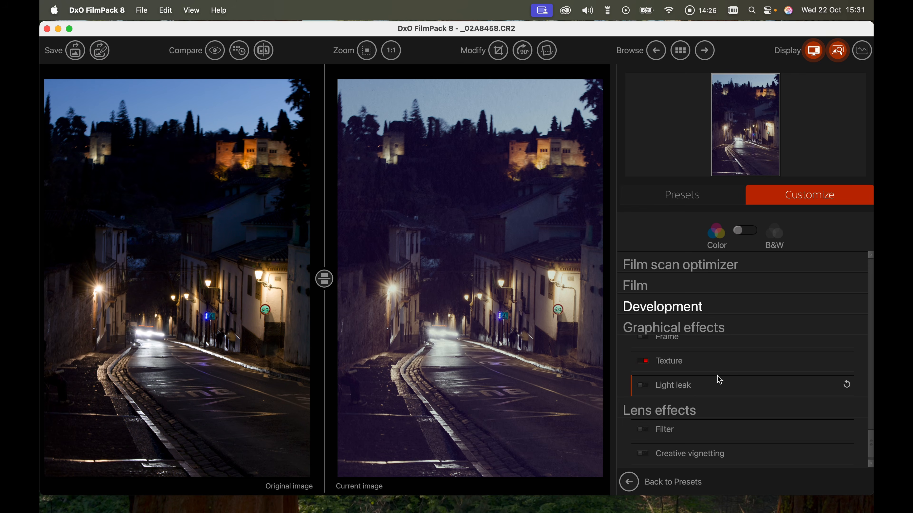
scroll(717, 375, "down", 1)
scroll(717, 375, "up", 1)
scroll(731, 384, "down", 1)
scroll(726, 450, "down", 1)
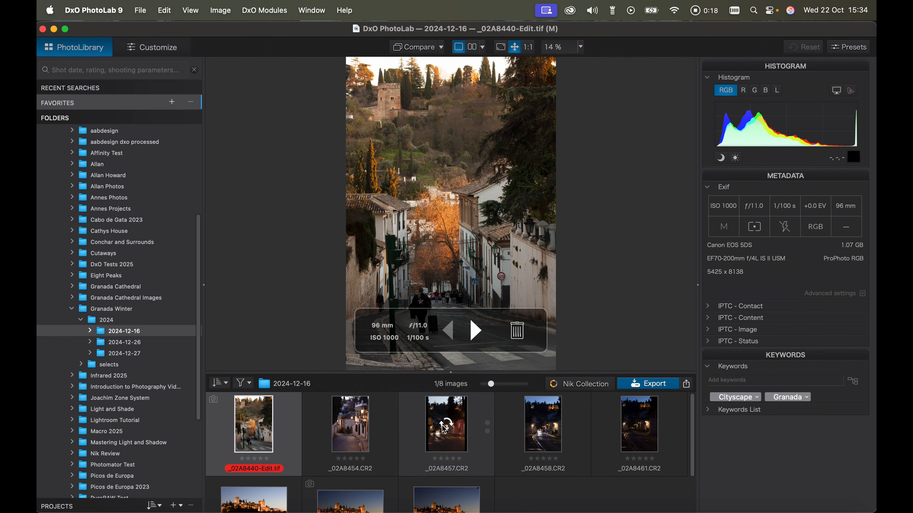
Switch to DxO PhotoLab 9 and open _02A8458.CR2 from the 2024-12-16 folder for customizing.
left_click(539, 422)
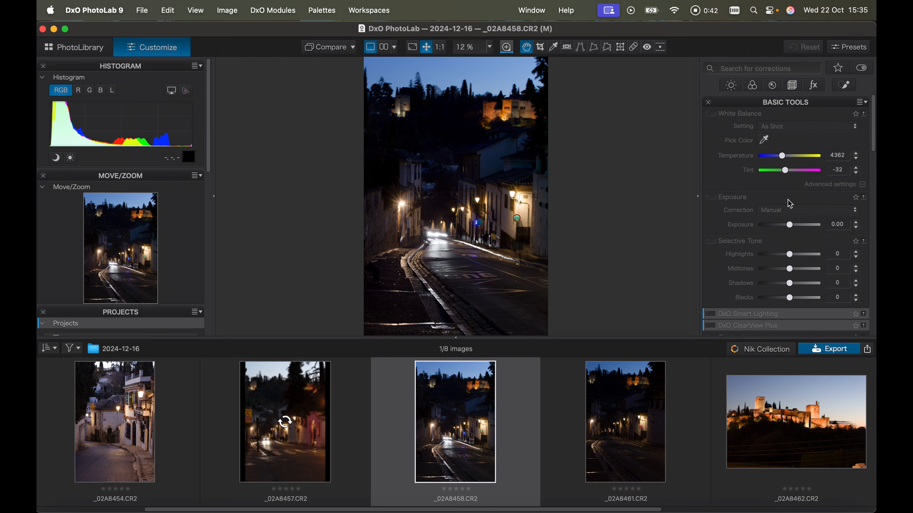
Look through the Basic Tools and DxO FilmPack corrections available for the photo, down to Scanned Film Optimization.
scroll(790, 204, "down", 1)
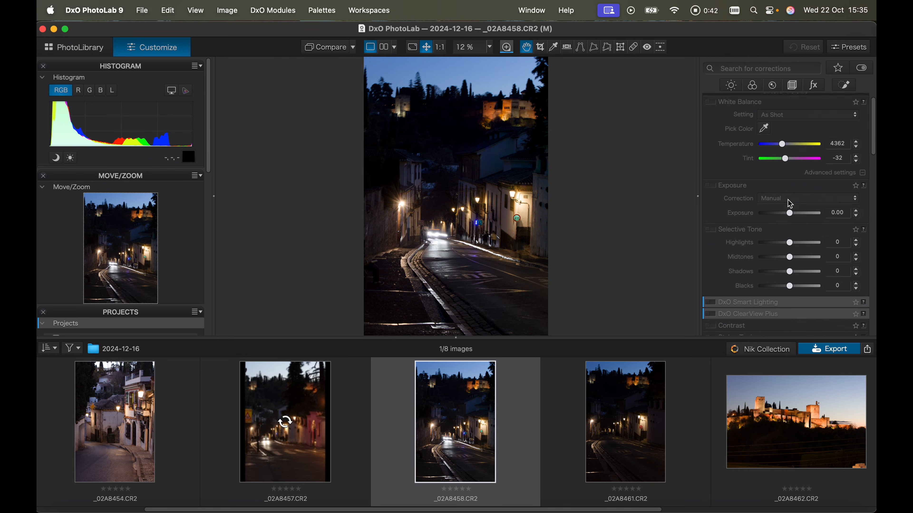
scroll(789, 204, "down", 10)
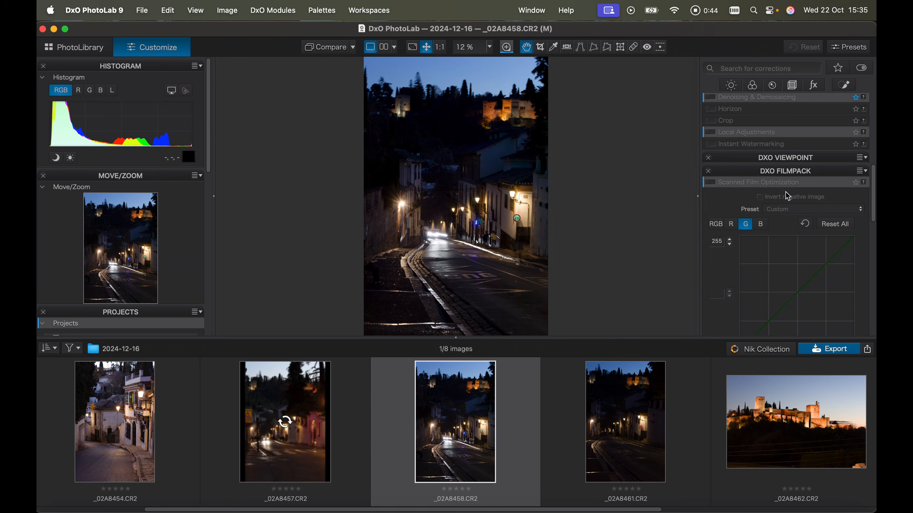
scroll(786, 175, "up", 5)
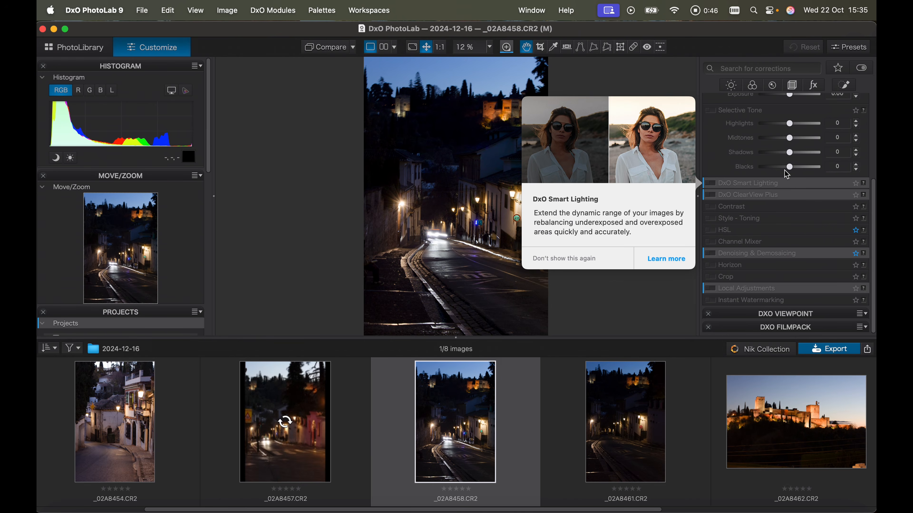
mouse_move(778, 253)
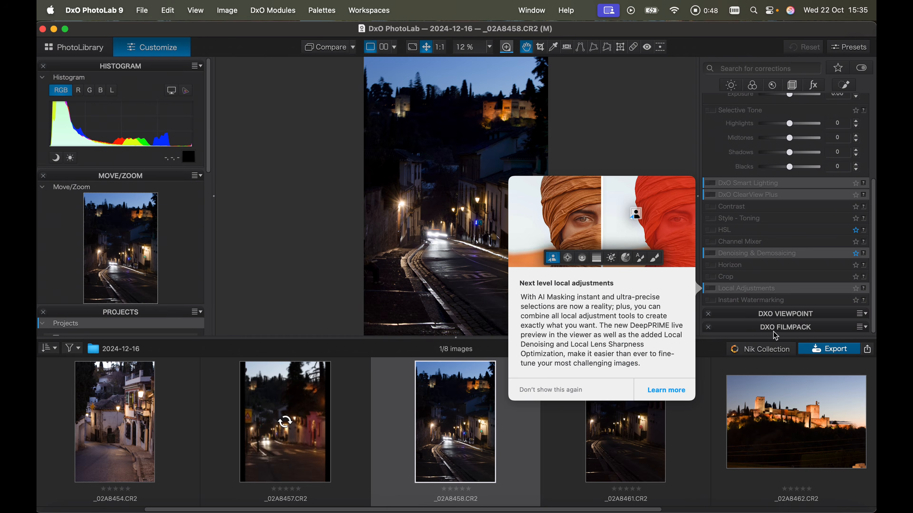
scroll(778, 329, "down", 8)
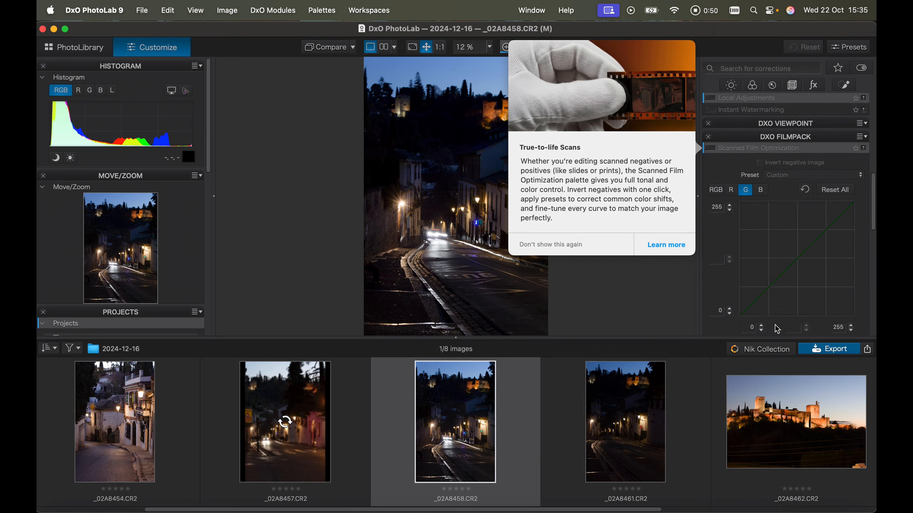
scroll(777, 330, "down", 2)
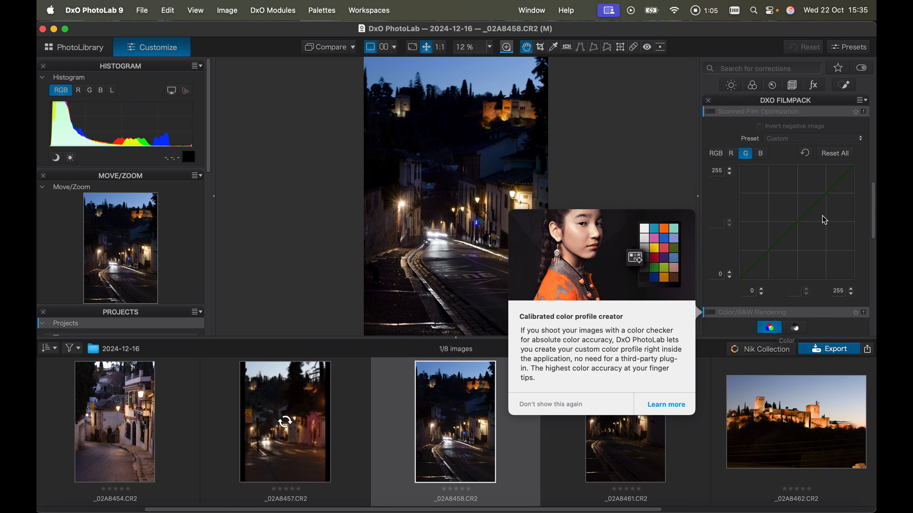
scroll(772, 248, "down", 2)
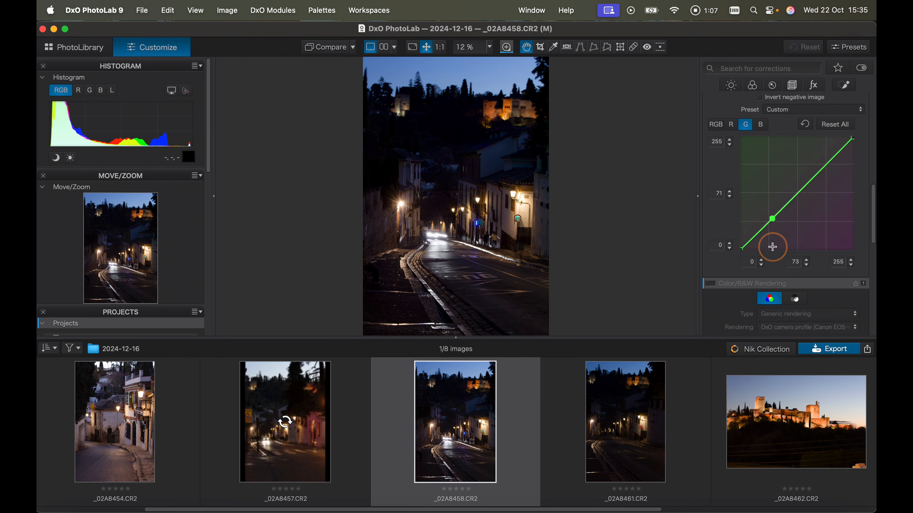
Try an S-curve on the green channel of Scanned Film Optimization, with points at about 49 to 36 and 197 to 215.
left_click_drag(772, 247, 758, 232)
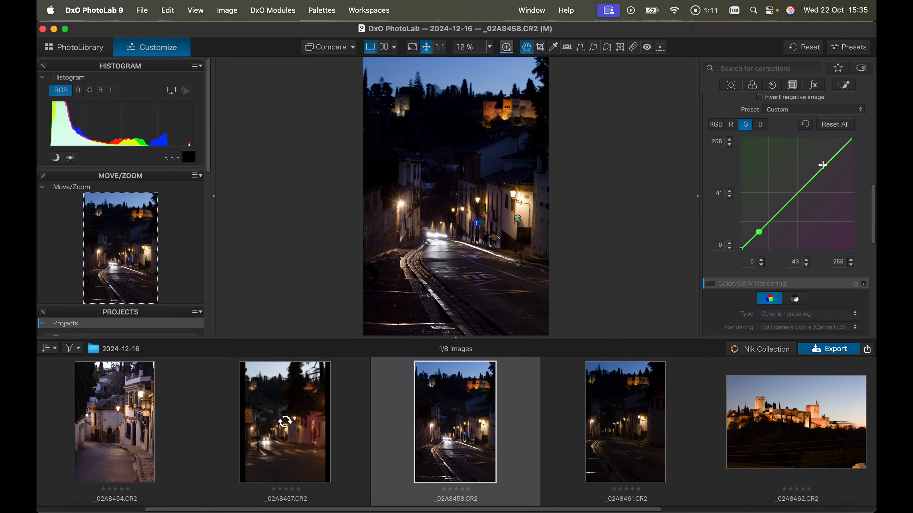
left_click_drag(829, 163, 828, 153)
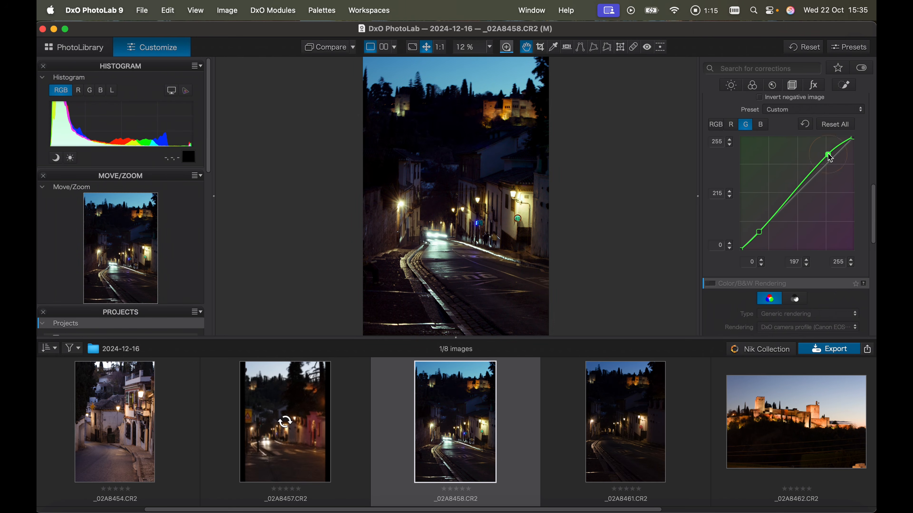
left_click_drag(760, 233, 763, 238)
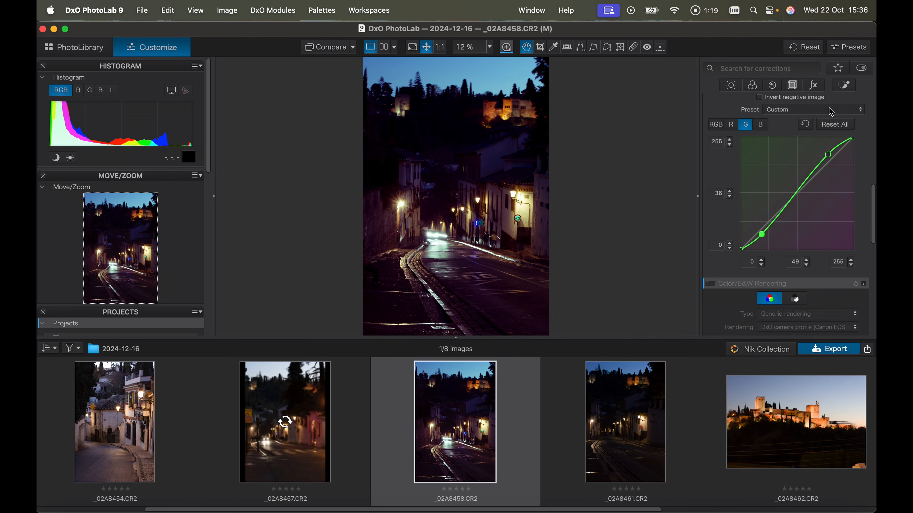
View the curve presets offered for Scanned Film Optimization and reset all of its curves.
left_click(857, 110)
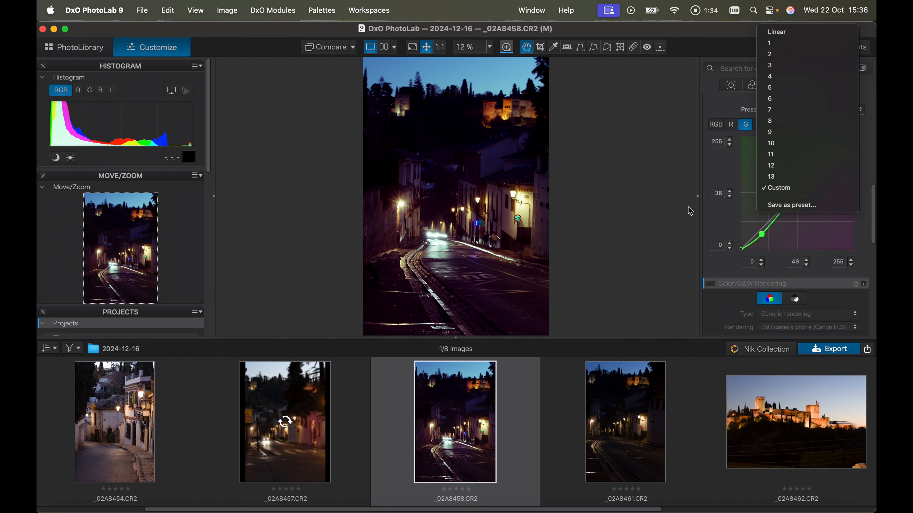
left_click(680, 211)
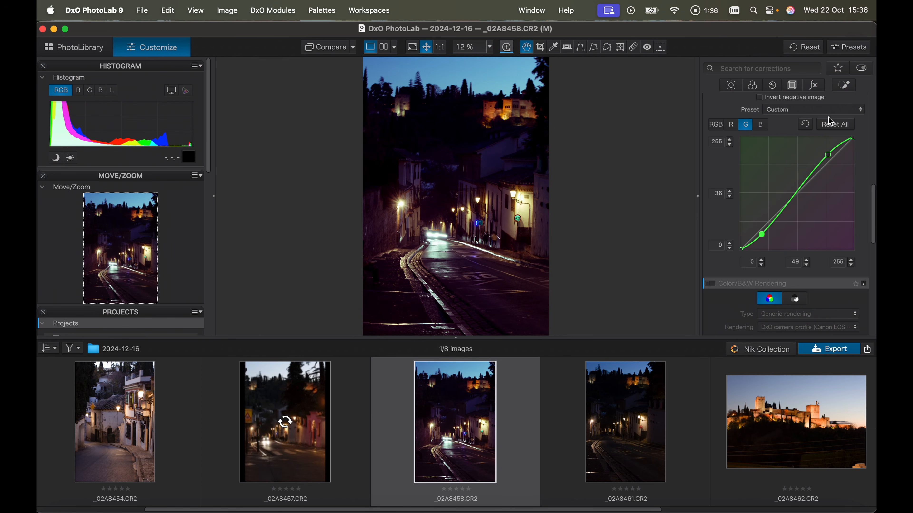
left_click(835, 125)
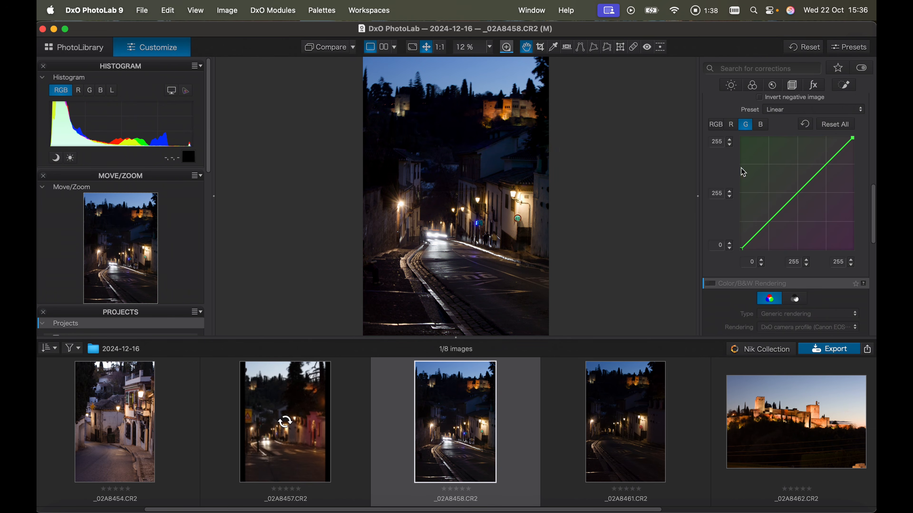
Shape the red channel of Scanned Film Optimization into an S-curve, with a shadow point at about 62 to 42 and a raised highlight point.
left_click(732, 126)
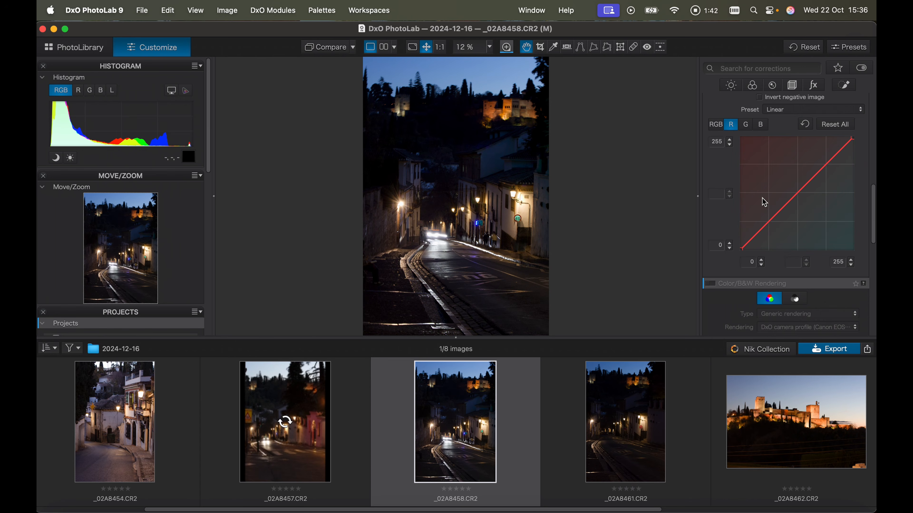
left_click(765, 223)
left_click_drag(765, 223, 767, 230)
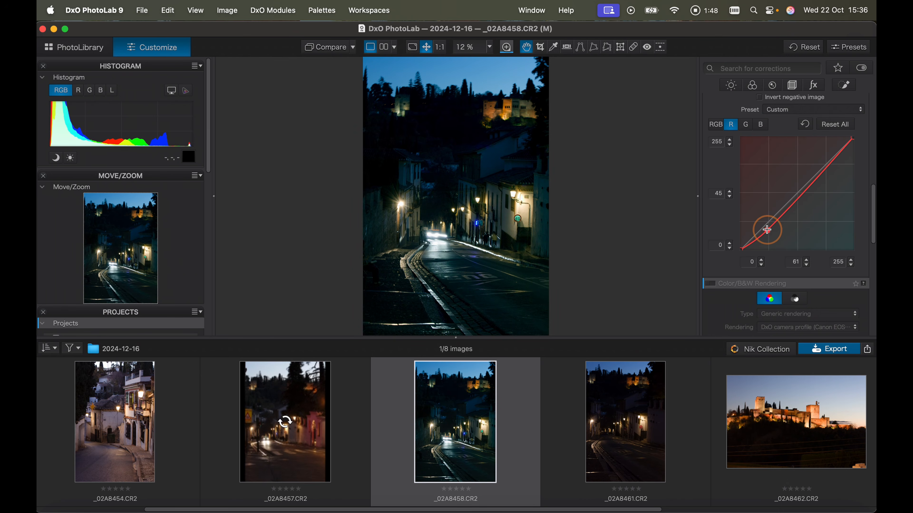
left_click(830, 165)
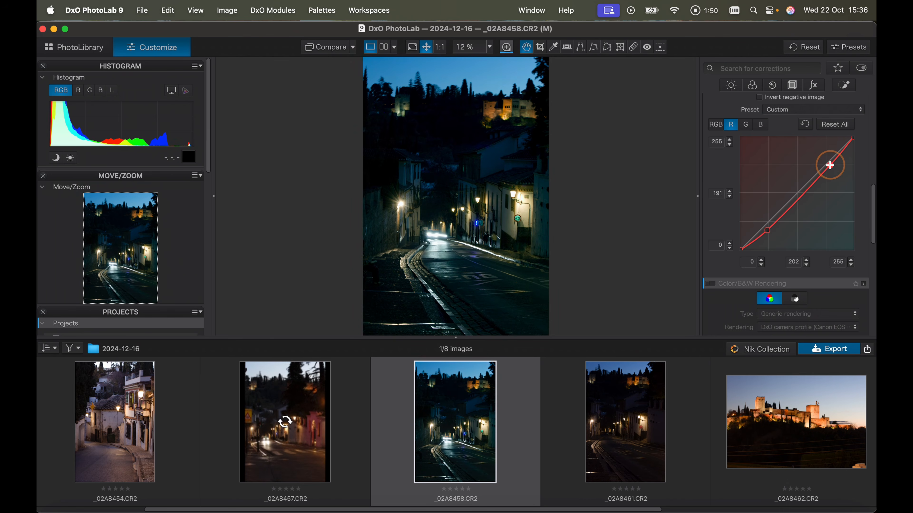
left_click_drag(831, 165, 824, 145)
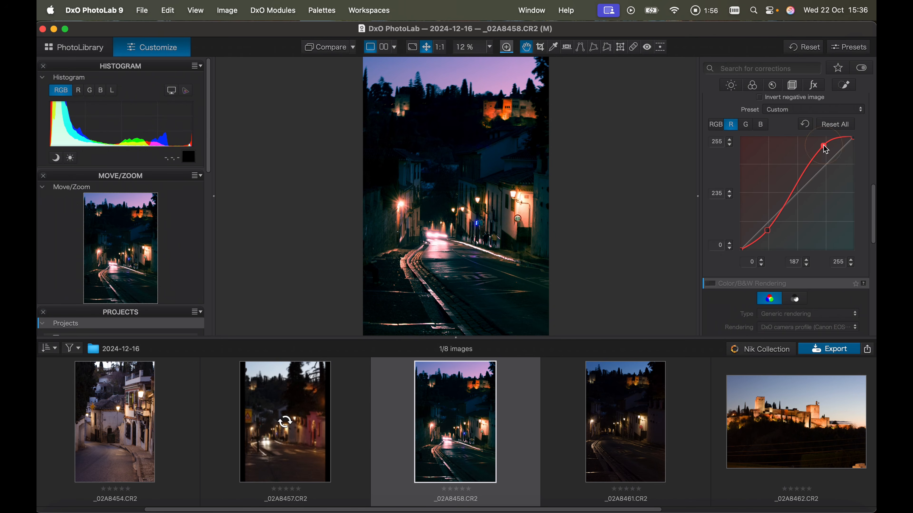
left_click_drag(767, 231, 767, 231)
scroll(723, 167, "up", 2)
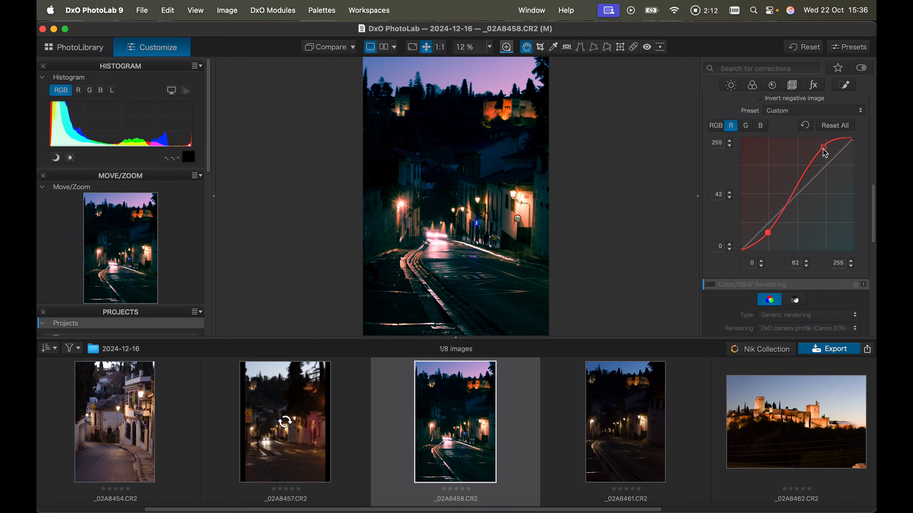
left_click_drag(824, 147, 826, 154)
Set the photo's color rendering type to Cinematic Film with the Teal and Orange rendering.
scroll(826, 158, "down", 5)
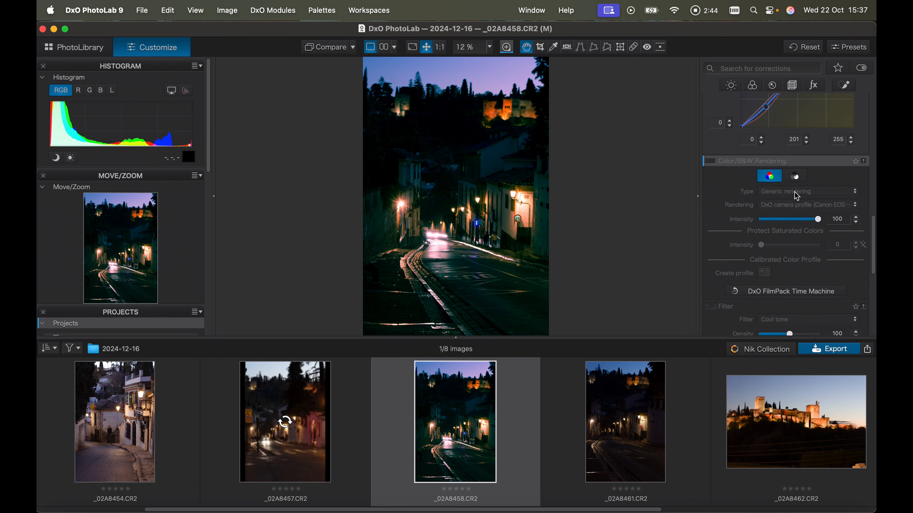
left_click(857, 193)
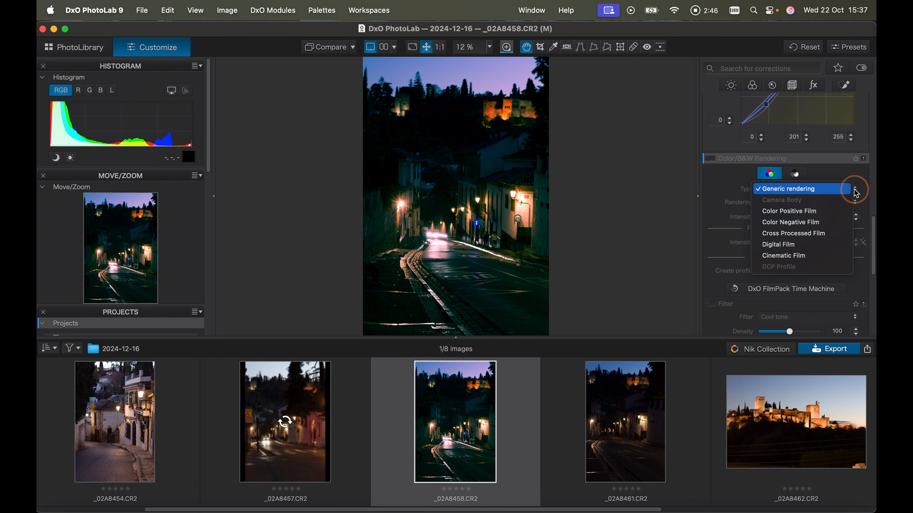
left_click(782, 256)
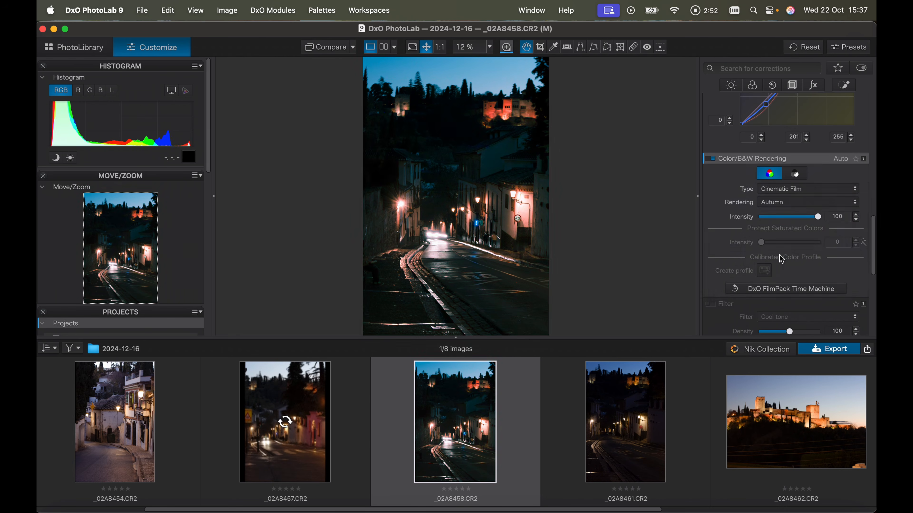
scroll(782, 259, "down", 3)
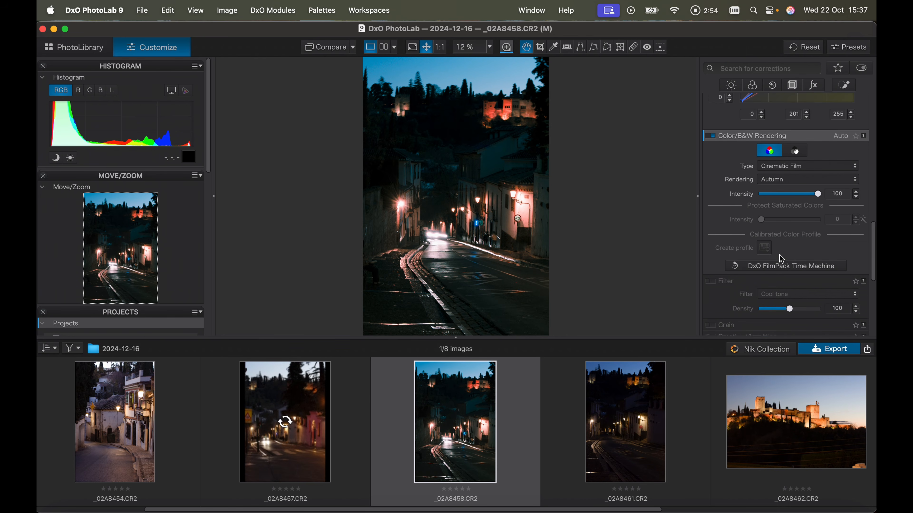
left_click(856, 152)
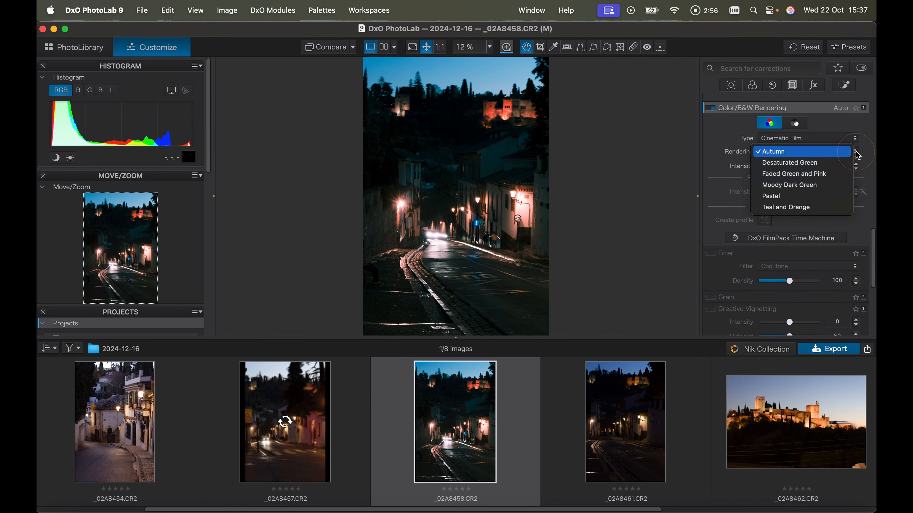
left_click(790, 209)
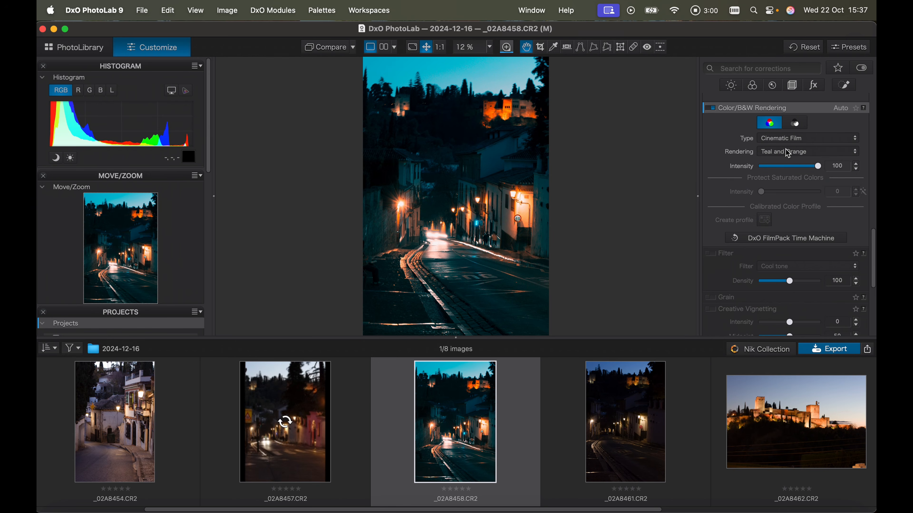
Reduce the intensity of the Teal and Orange rendering to 40.
scroll(787, 153, "down", 1)
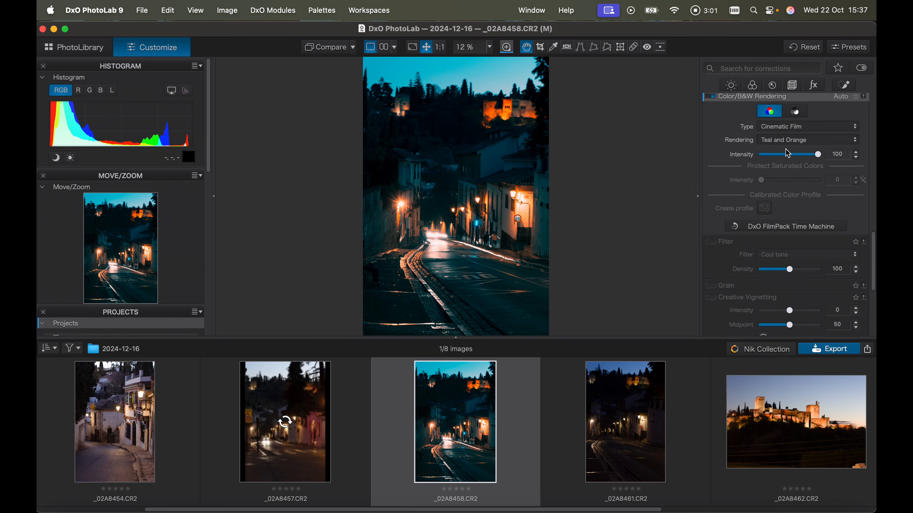
left_click(819, 155)
left_click_drag(820, 158, 786, 160)
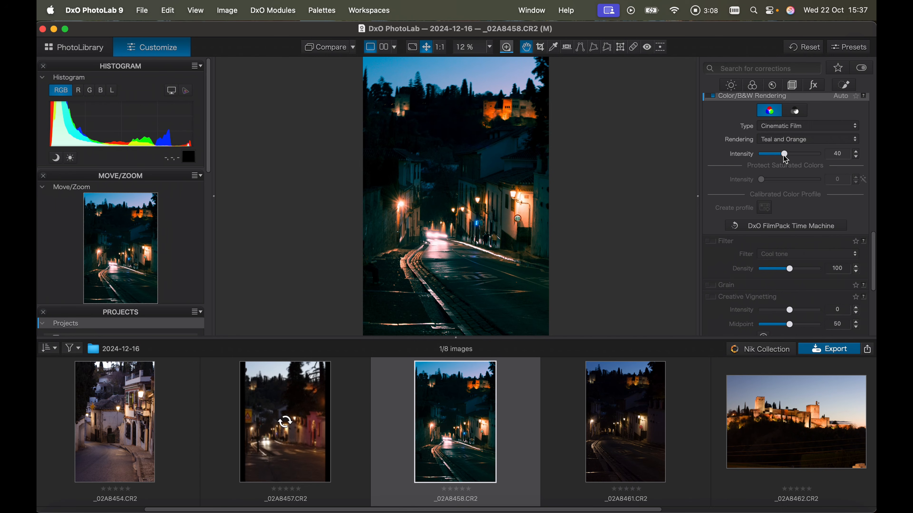
Enable the Filter correction and set it to Warm tone with a density of 147.
scroll(787, 181, "down", 2)
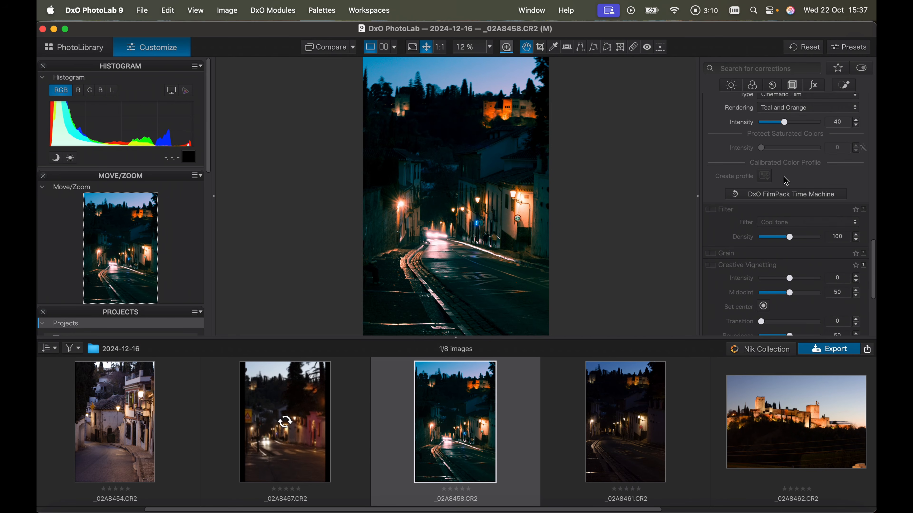
scroll(785, 181, "down", 3)
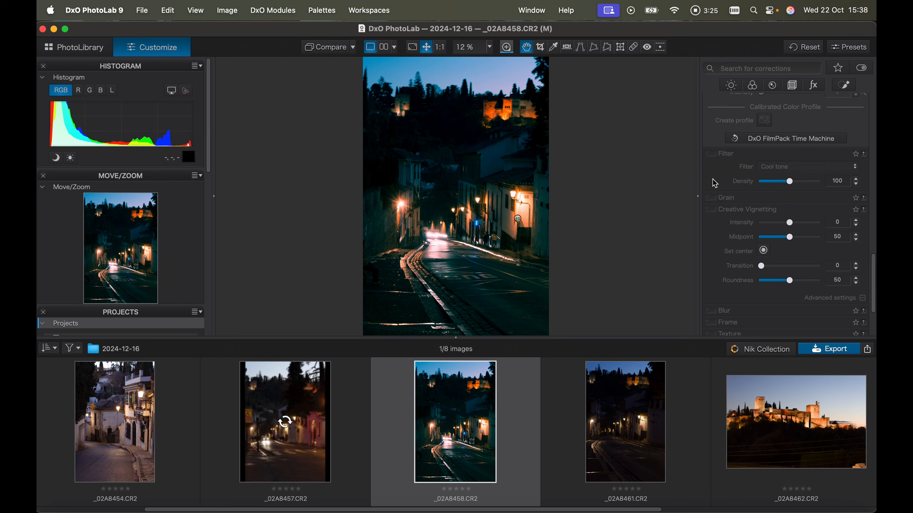
scroll(718, 256, "down", 5)
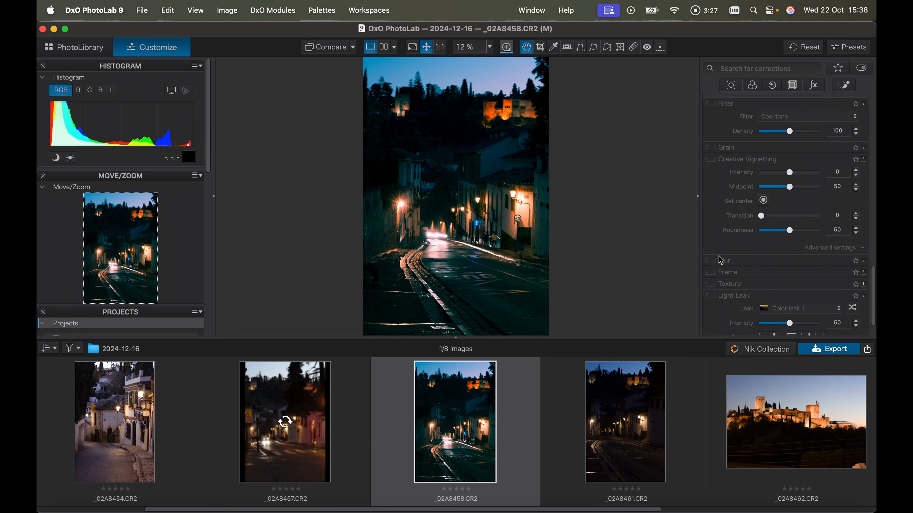
scroll(719, 256, "up", 5)
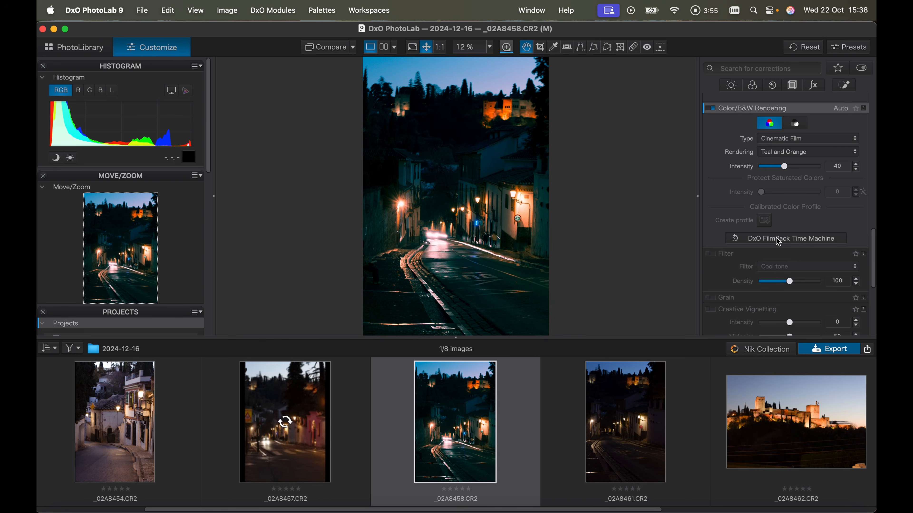
left_click(714, 255)
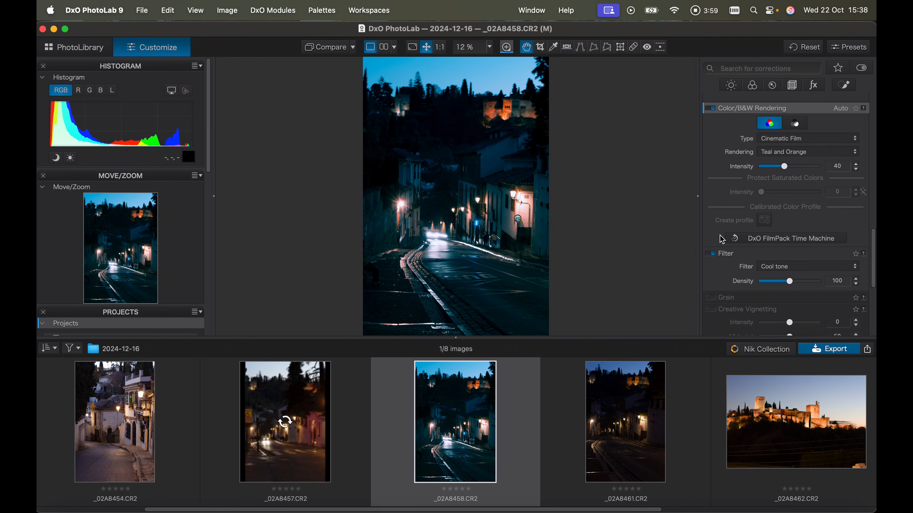
left_click(852, 273)
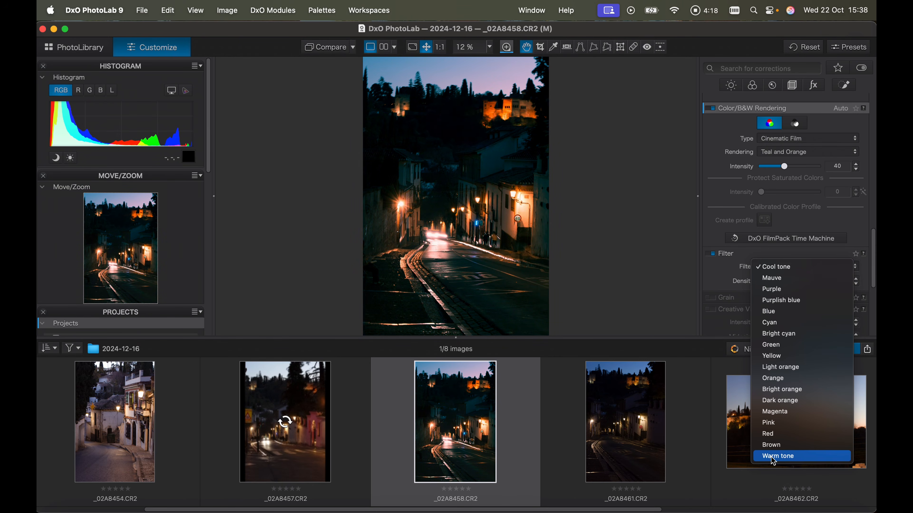
left_click(774, 458)
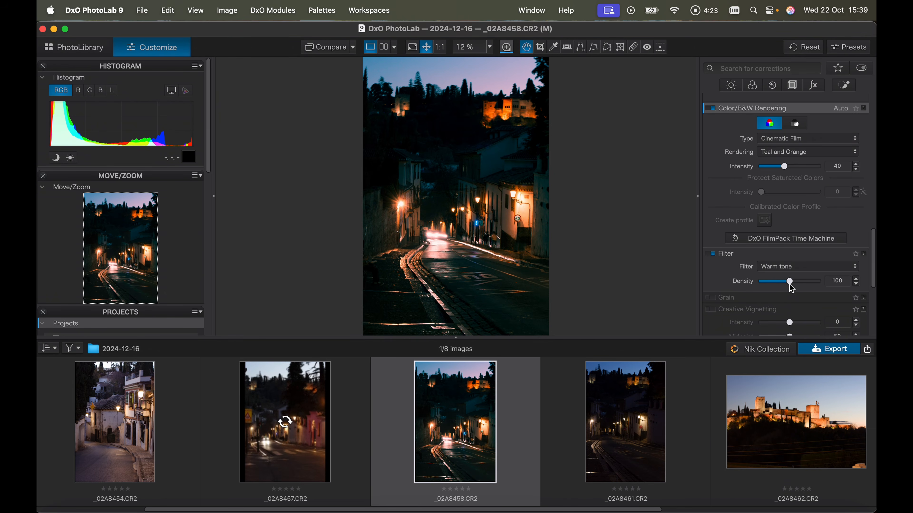
mouse_move(792, 284)
left_mouse_down()
mouse_move(821, 279)
mouse_move(751, 275)
mouse_move(803, 285)
left_mouse_up()
Enable Creative Vignetting and set its intensity to -48 to darken the photo's edges.
scroll(756, 294, "down", 5)
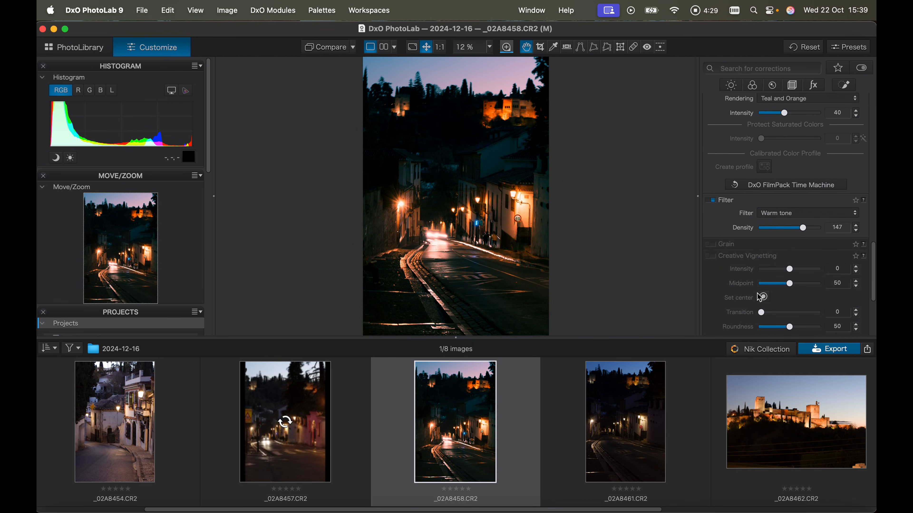
left_click(710, 186)
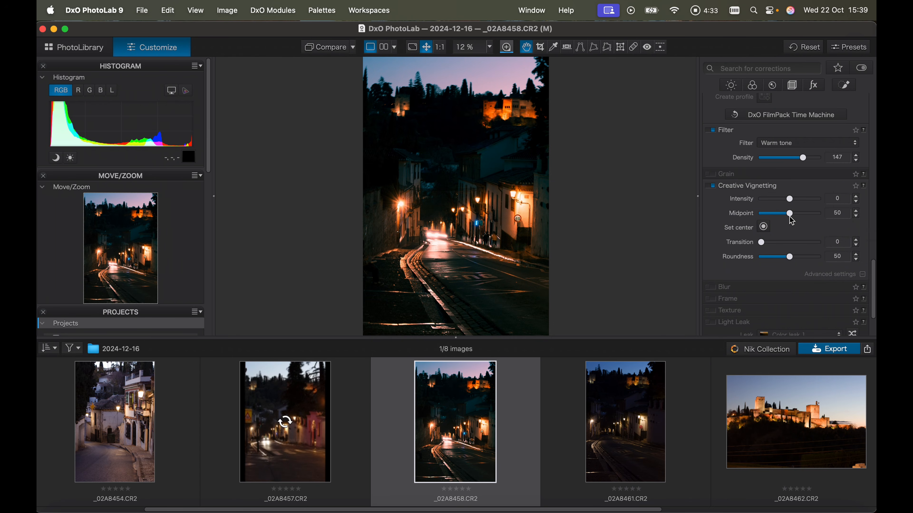
mouse_move(791, 203)
left_mouse_down()
mouse_move(764, 205)
mouse_move(778, 206)
left_mouse_up()
Open the DxO FilmPack Time Machine, look at the 1940s period and its matching renderings, and close it.
scroll(778, 259, "up", 10)
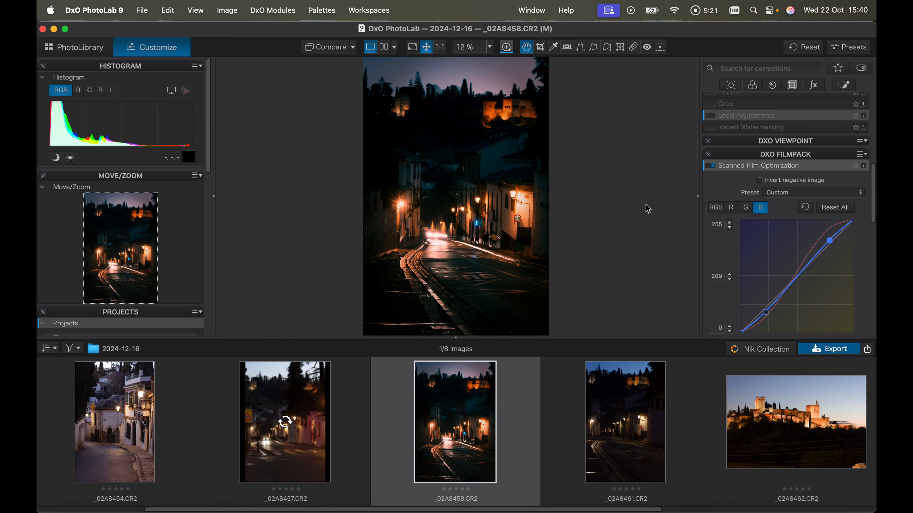
scroll(810, 185, "up", 3)
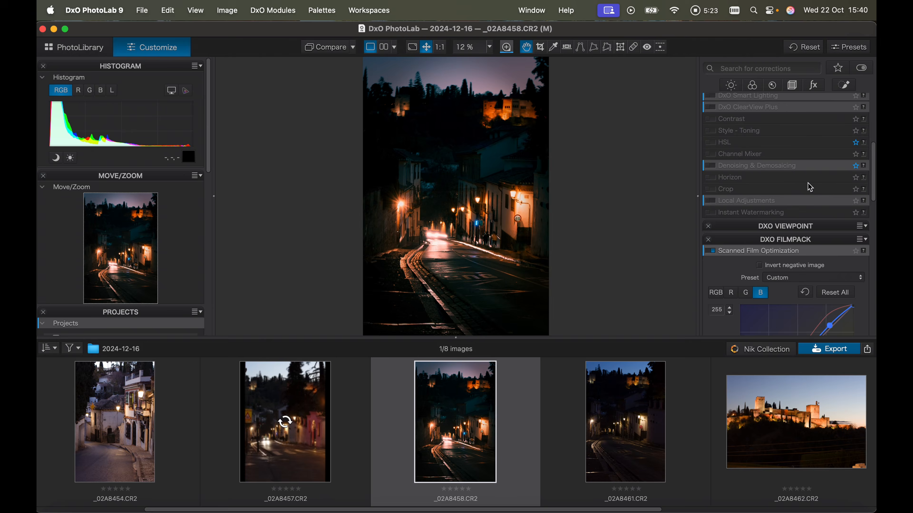
scroll(810, 187, "down", 4)
scroll(810, 187, "down", 5)
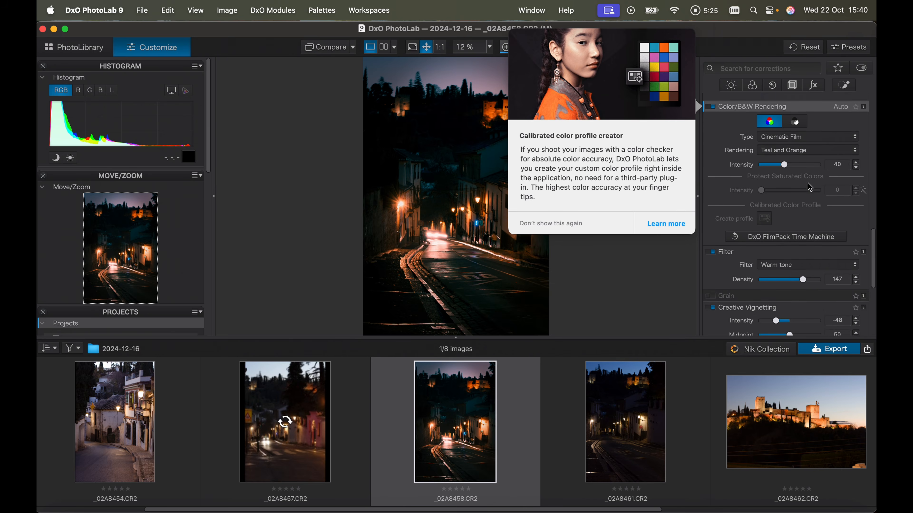
left_click(787, 182)
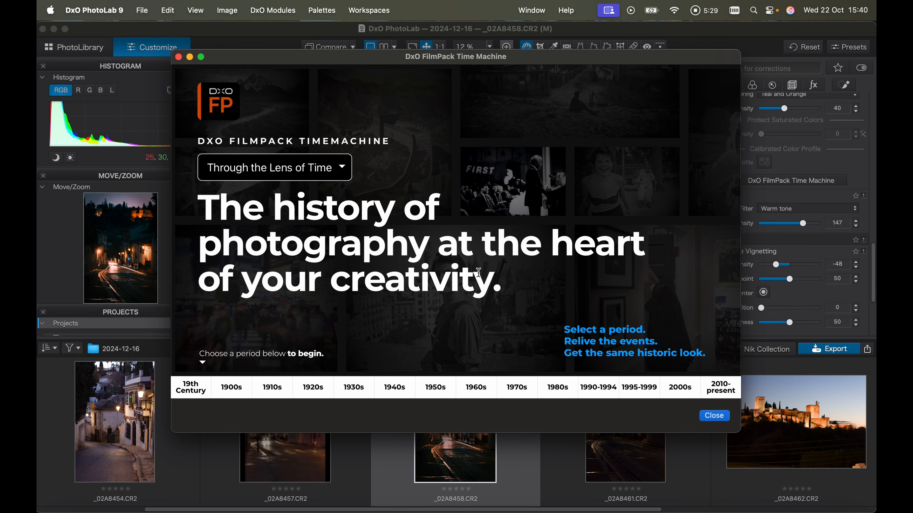
left_click(395, 388)
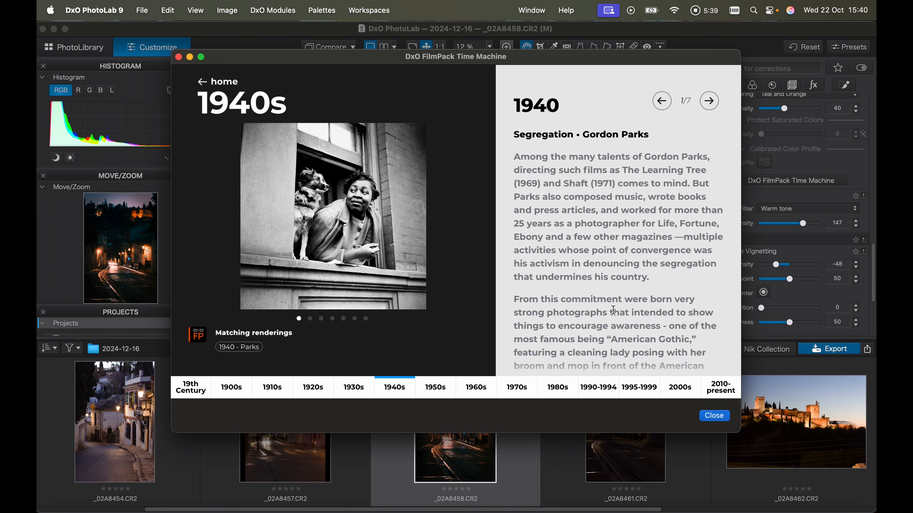
left_click(714, 416)
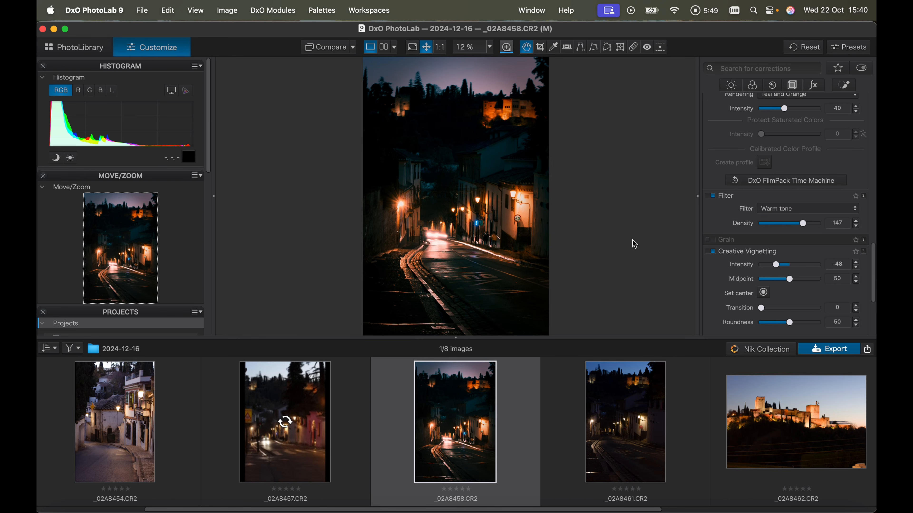
Look through the light corrections, from Exposure and Smart Lighting down to the Tone Curve.
scroll(722, 218, "up", 3)
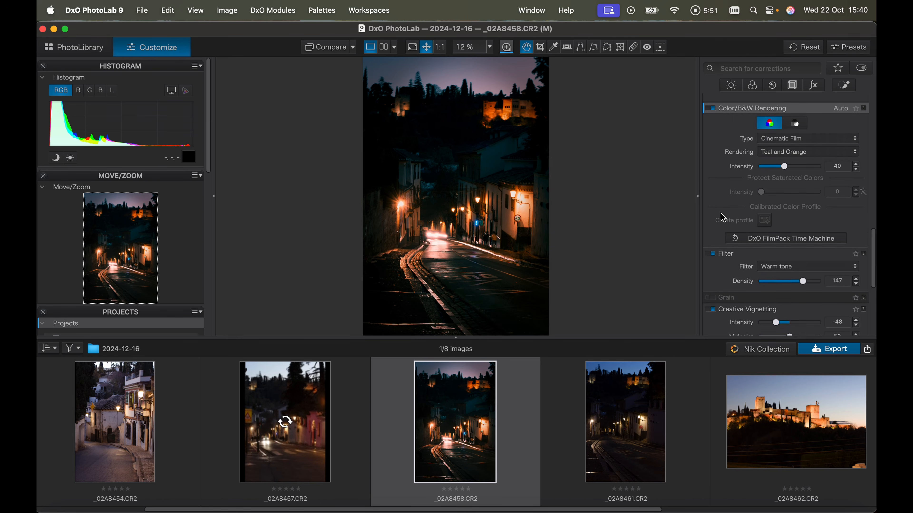
left_click(731, 85)
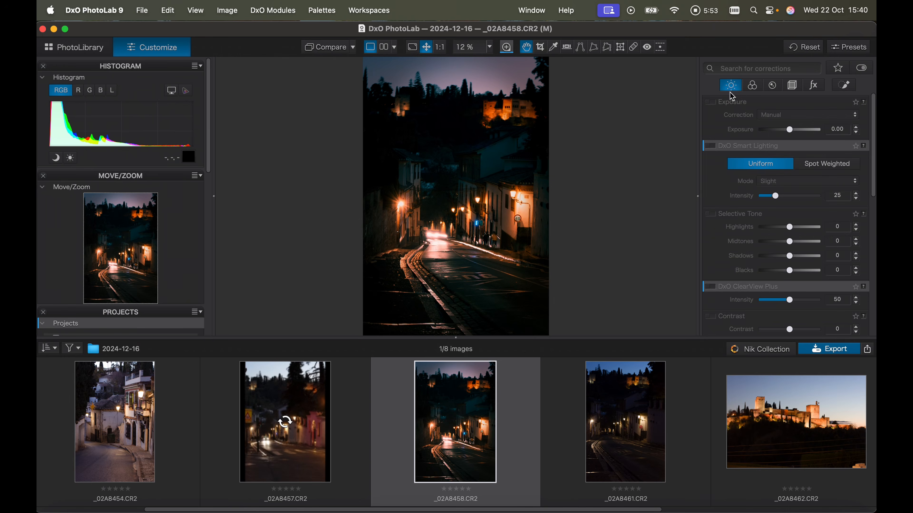
scroll(793, 244, "down", 10)
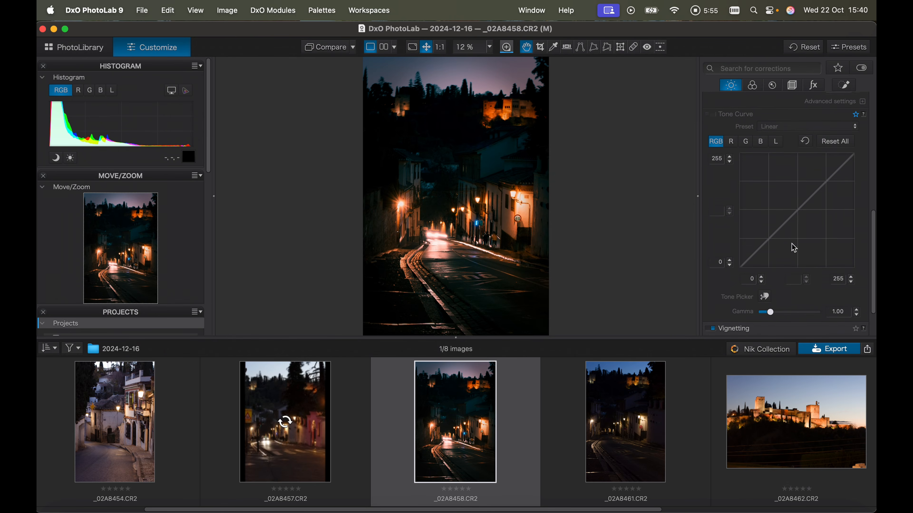
scroll(794, 246, "down", 2)
scroll(791, 244, "up", 3)
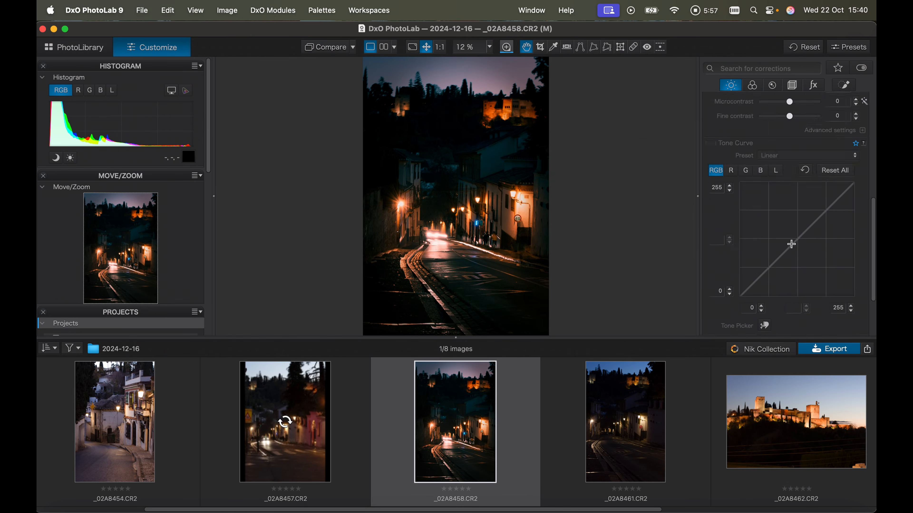
scroll(791, 233, "up", 10)
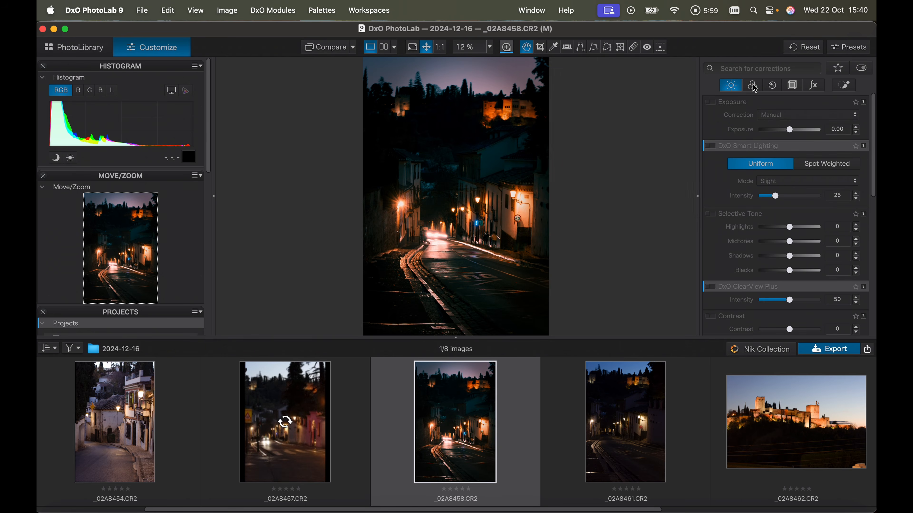
Raise the intensity of the Teal and Orange rendering to 46 among the color corrections.
left_click(753, 86)
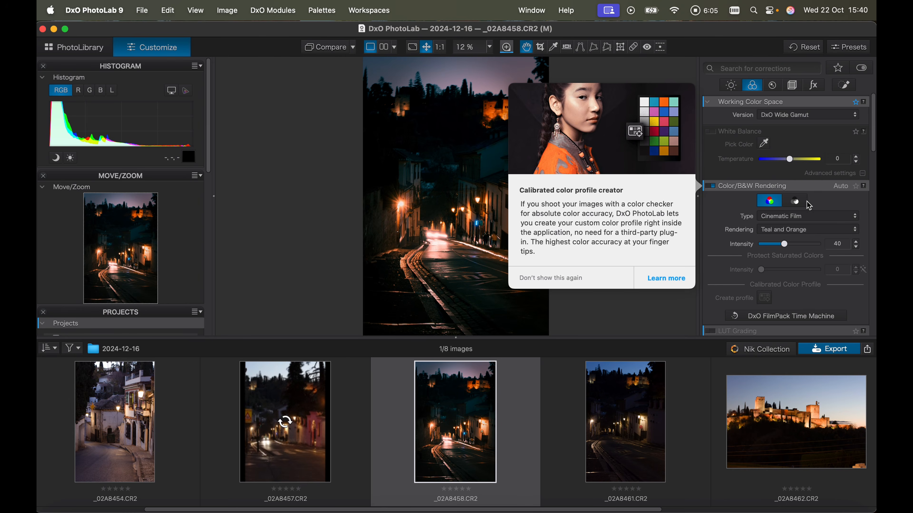
scroll(815, 205, "down", 4)
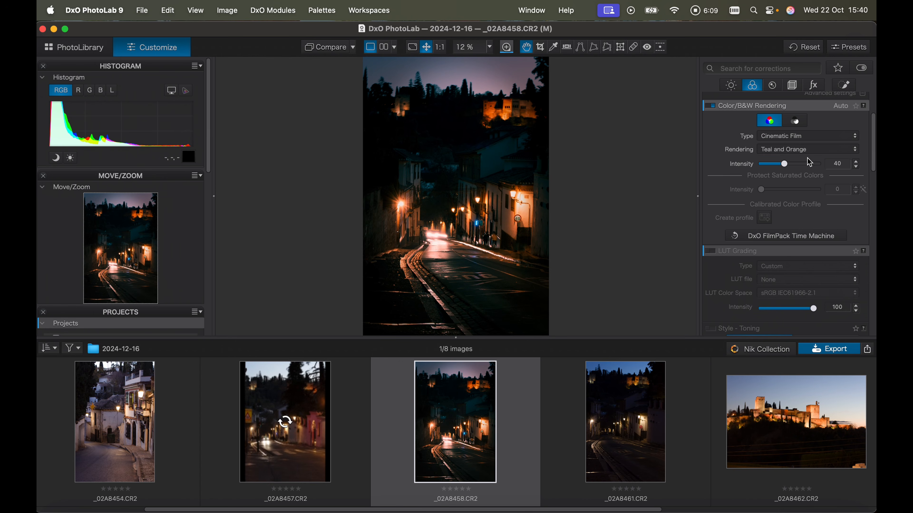
mouse_move(784, 164)
left_mouse_down()
mouse_move(796, 164)
mouse_move(786, 162)
left_mouse_up()
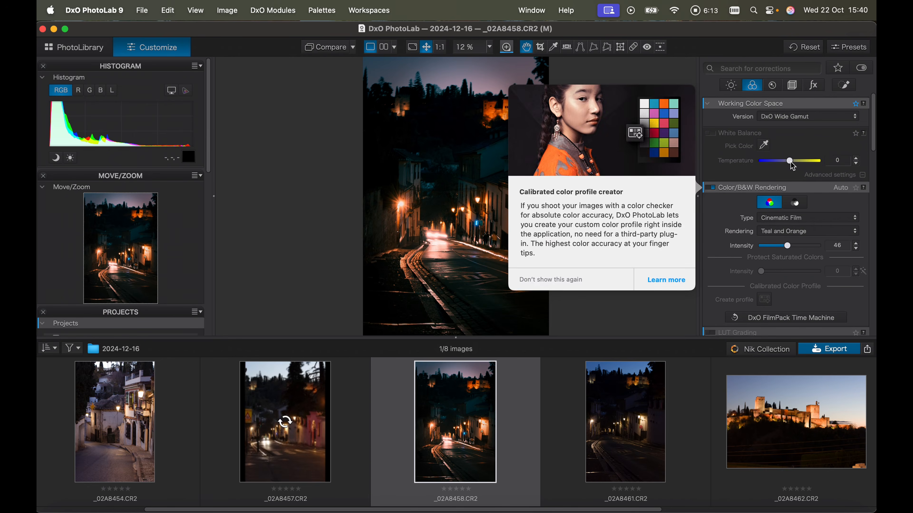
Preview other colors for the Filter correction among the effects and set it to Mauve.
left_click(793, 86)
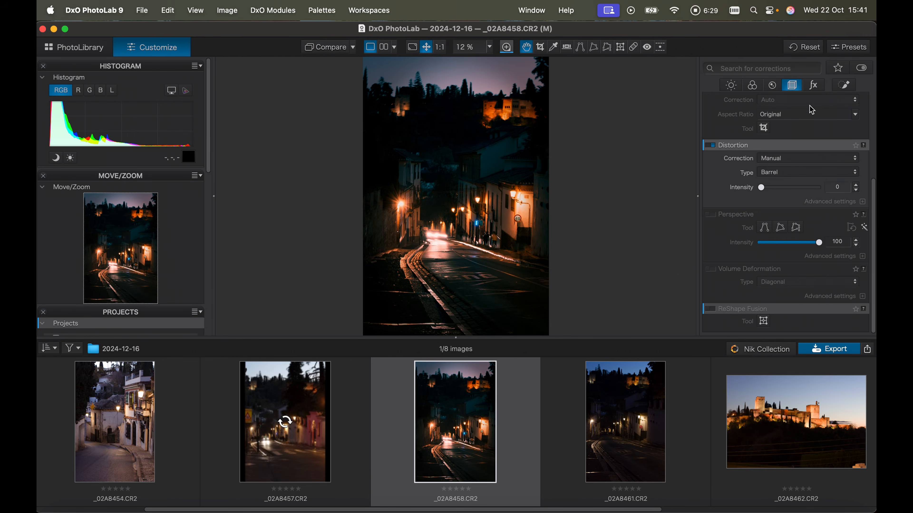
left_click(815, 86)
scroll(802, 180, "down", 10)
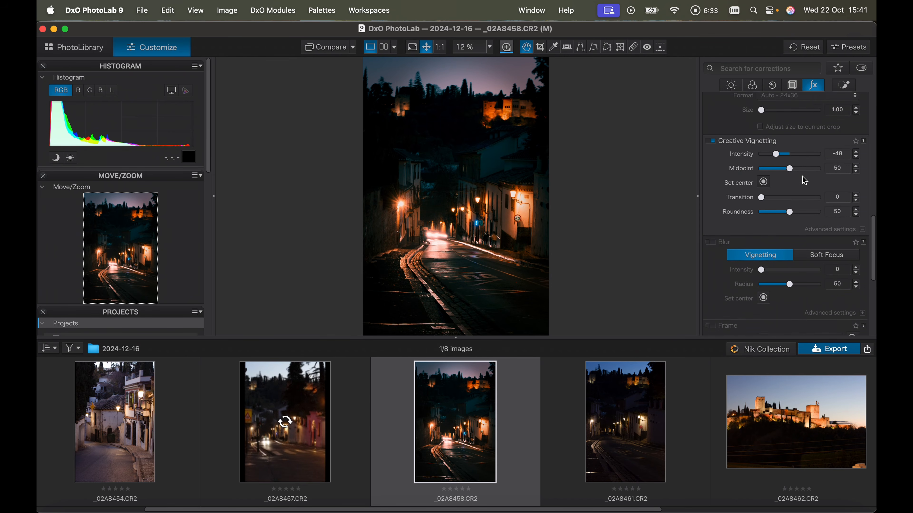
scroll(805, 181, "up", 5)
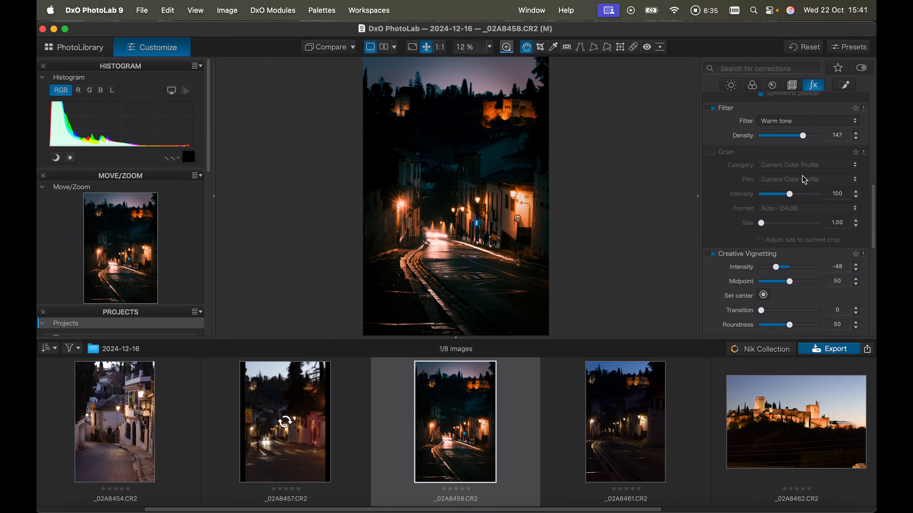
scroll(722, 153, "up", 2)
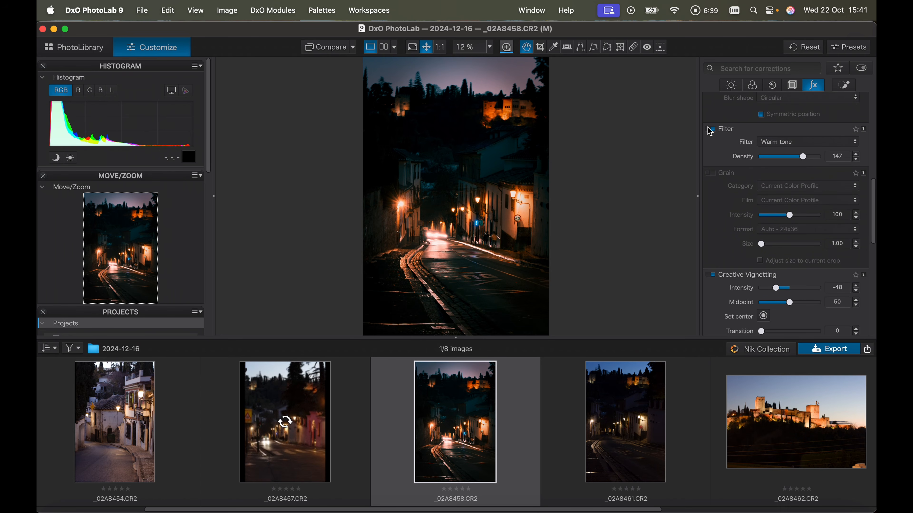
left_click(855, 142)
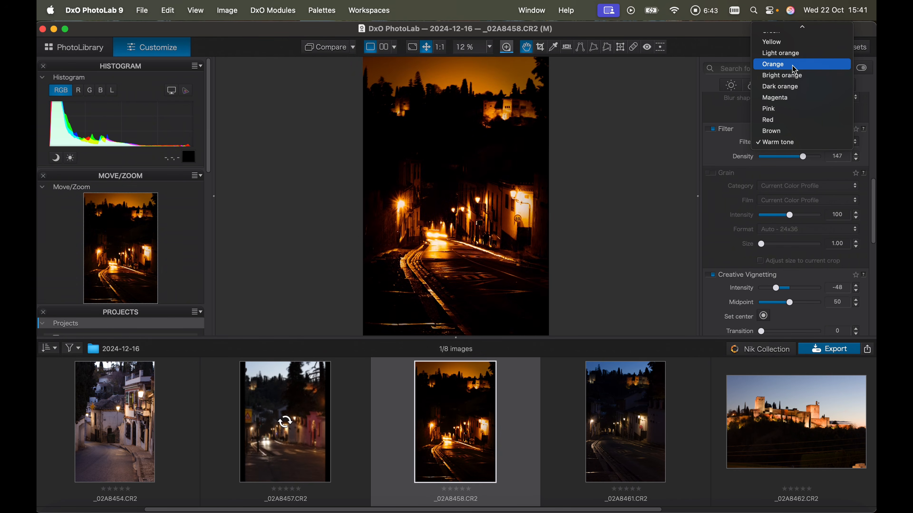
scroll(797, 76, "up", 4)
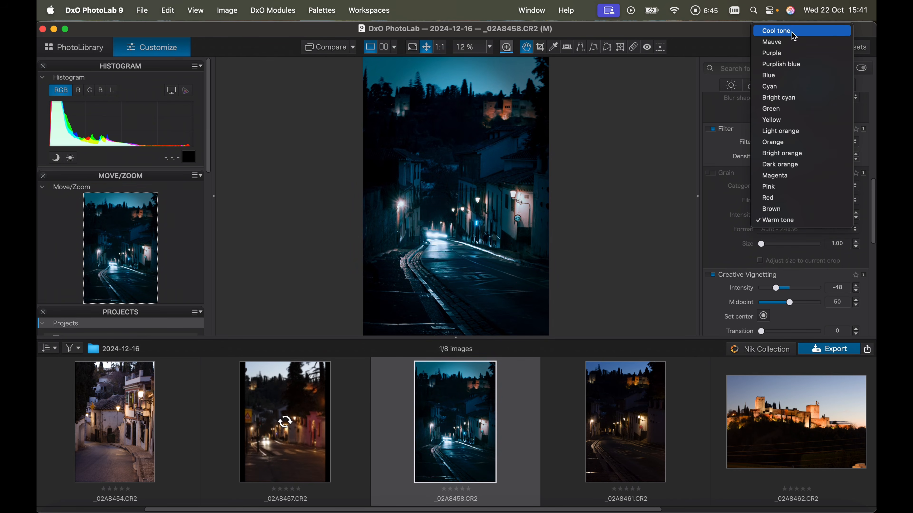
left_click(786, 43)
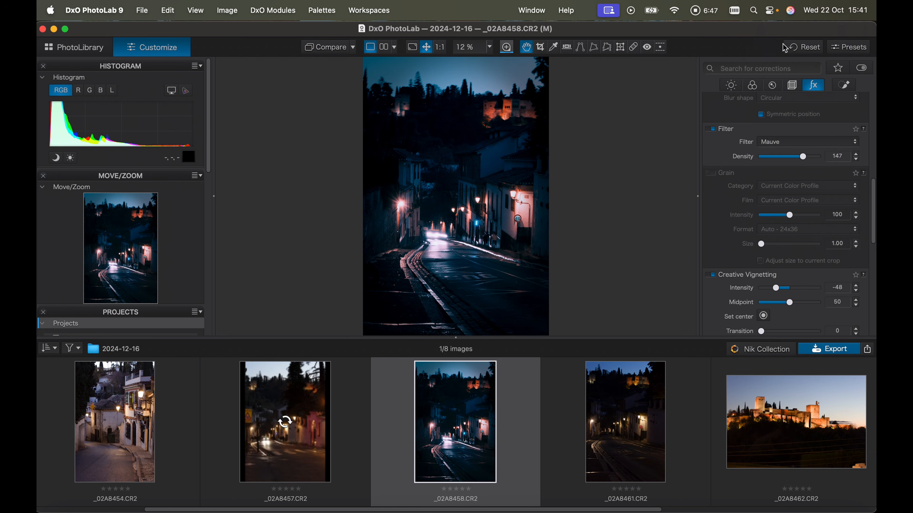
Add a luminosity mask with opacity 60 covering tones 162 to 185, fading out at 122 and 225, and set its exposure to 2.28.
scroll(770, 207, "down", 10)
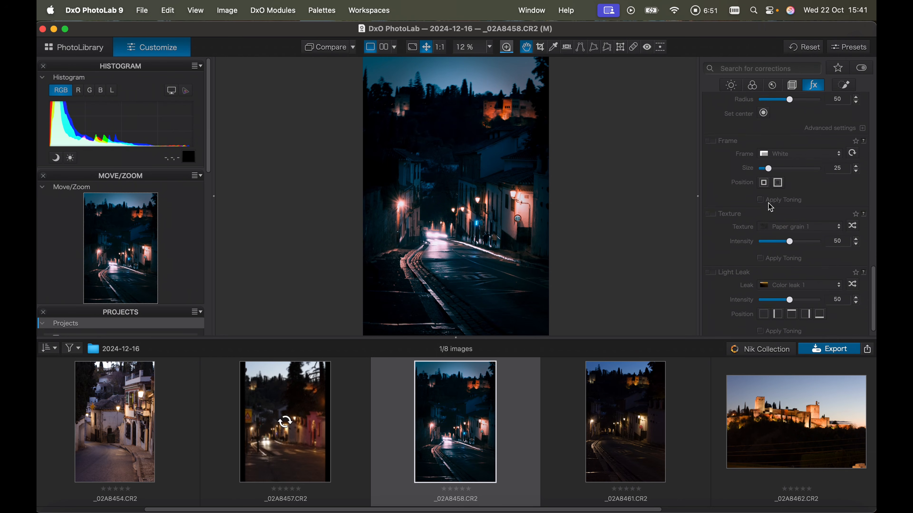
left_click(845, 85)
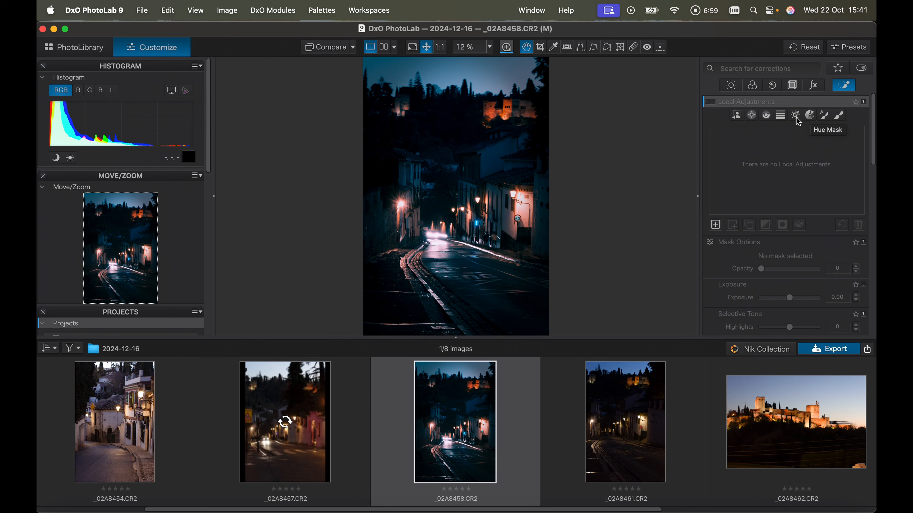
left_click(797, 119)
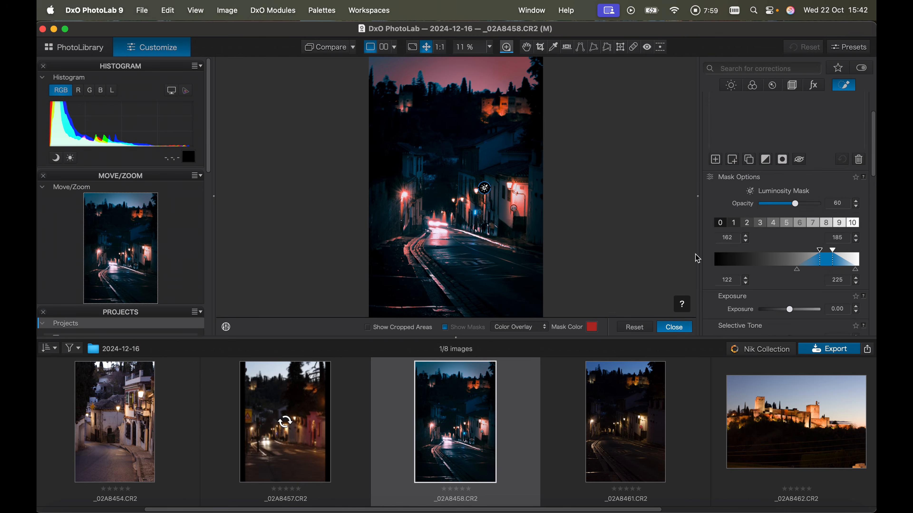
scroll(774, 281, "down", 3)
scroll(773, 281, "up", 2)
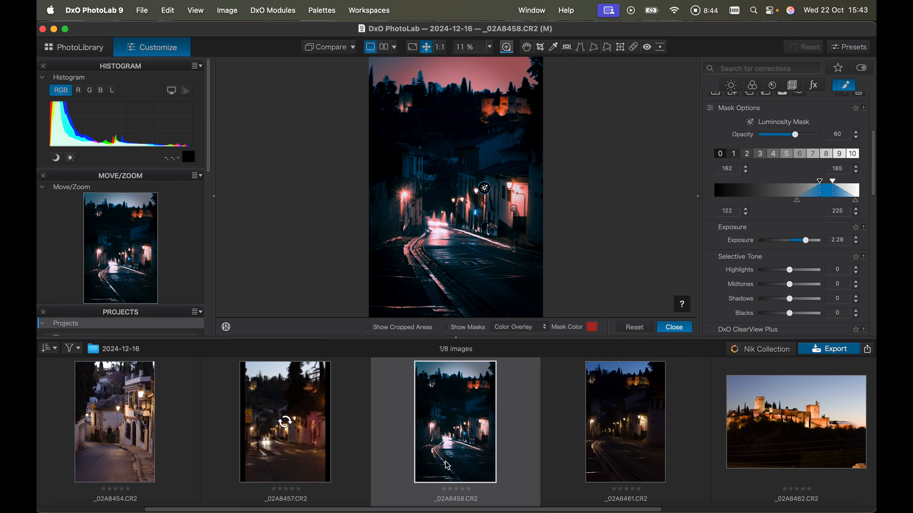
Check the light corrections again, down to Tone Curve and Vignetting, and bring up the color corrections.
left_click(731, 87)
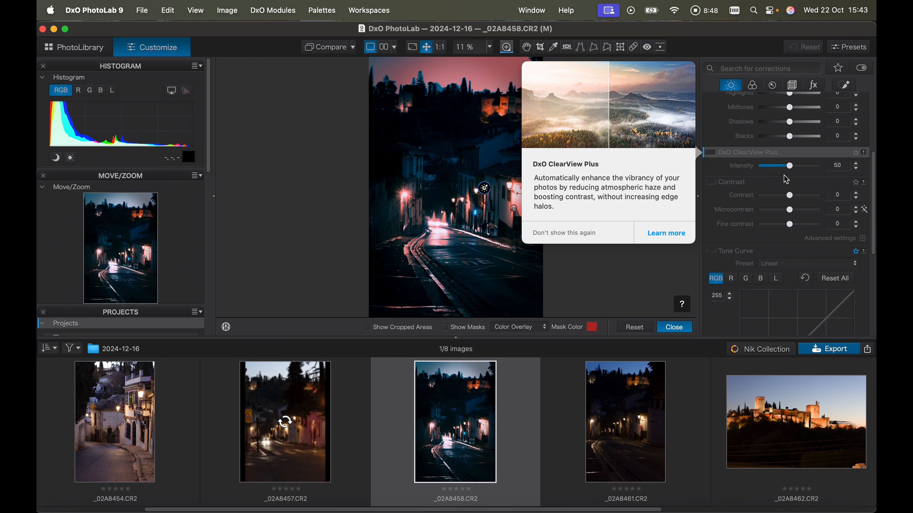
scroll(786, 180, "up", 3)
scroll(785, 183, "down", 2)
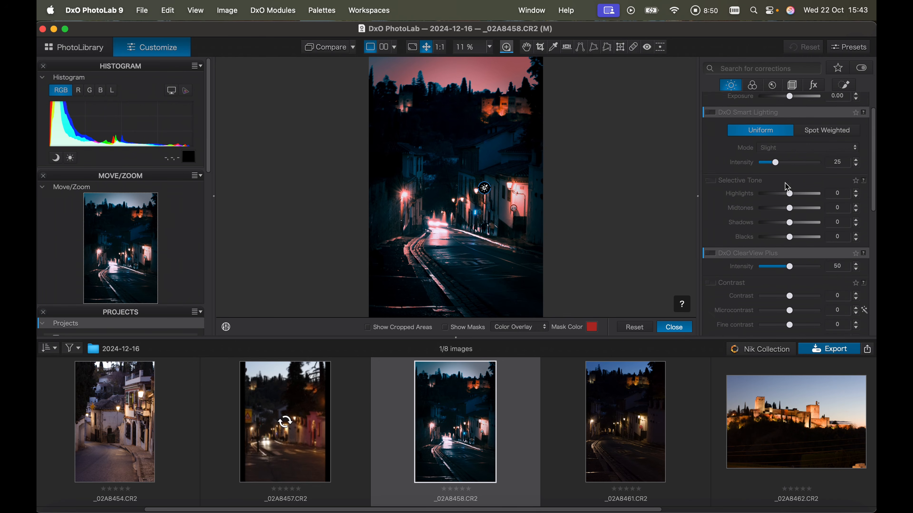
scroll(785, 183, "up", 2)
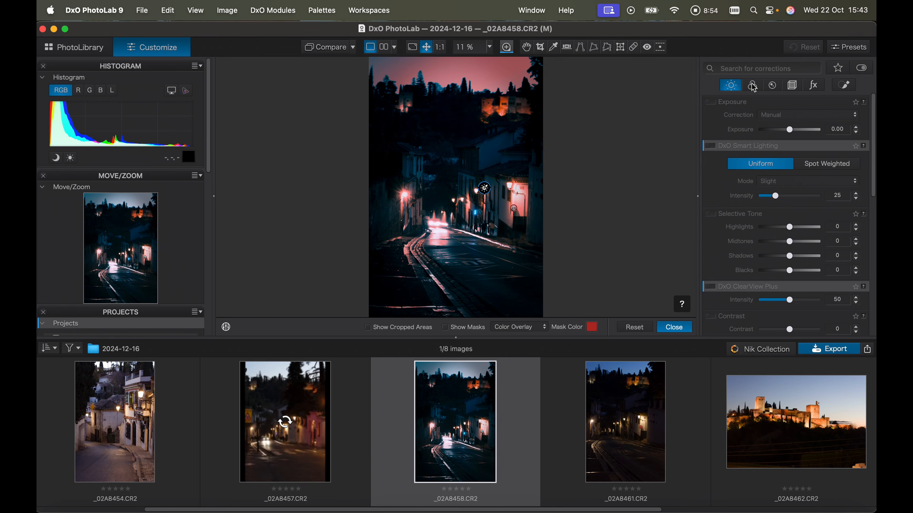
scroll(787, 201, "down", 8)
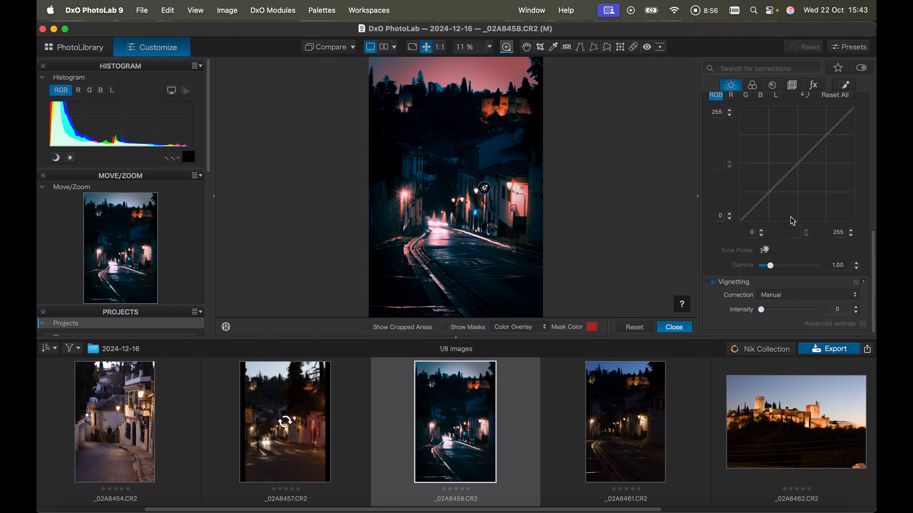
scroll(792, 221, "up", 8)
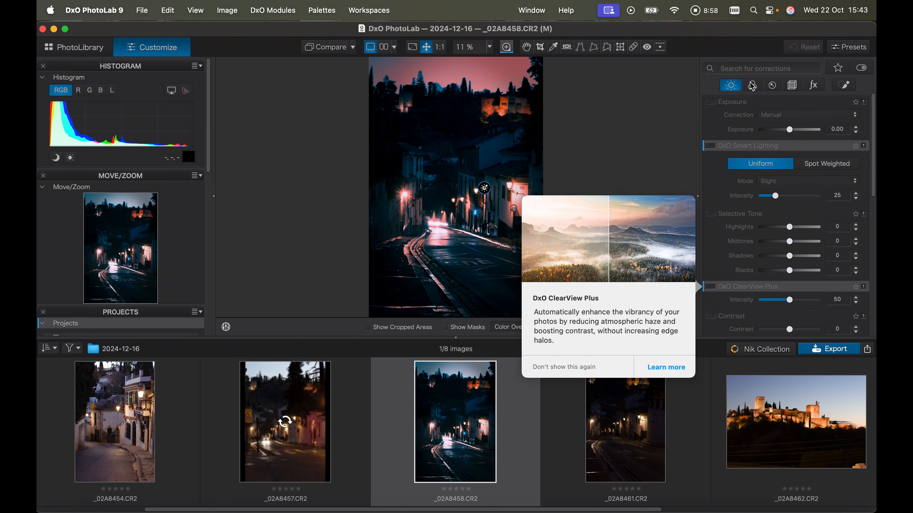
left_click(752, 86)
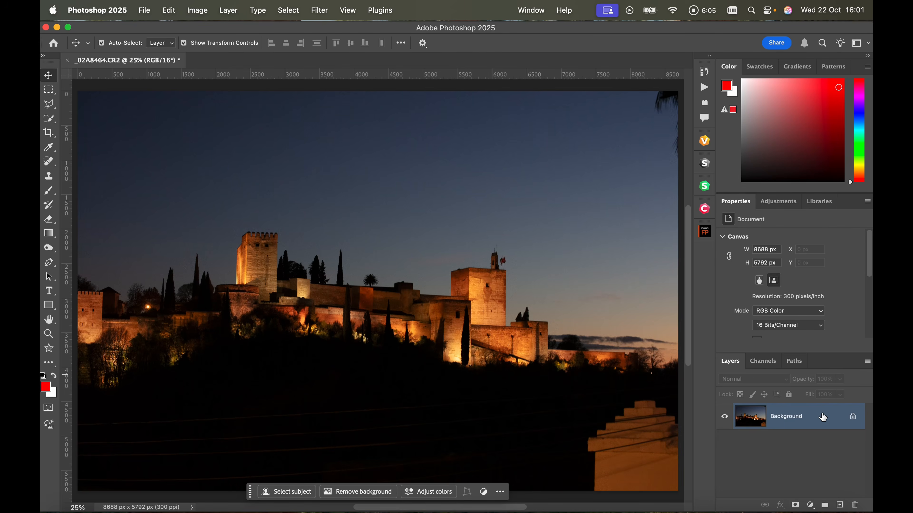
Duplicate the Background layer under its default name and convert the copy to a smart object.
right_click(820, 420)
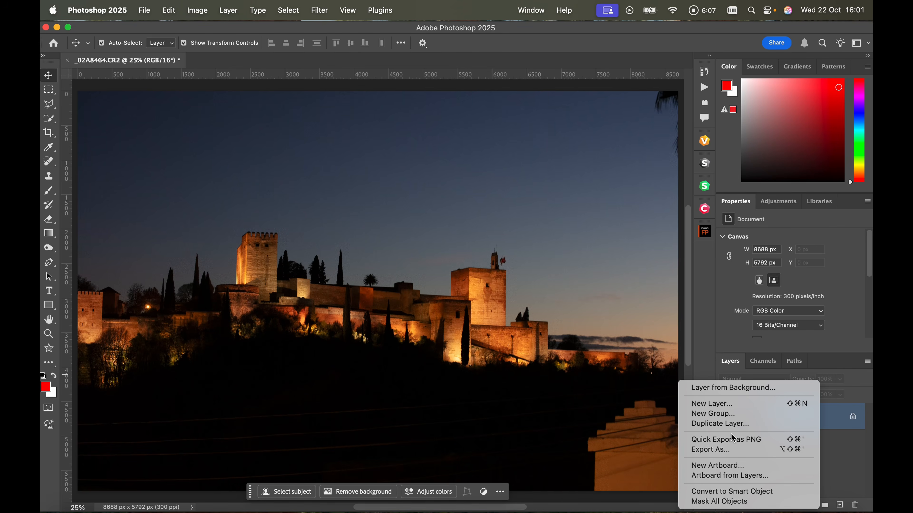
left_click(718, 424)
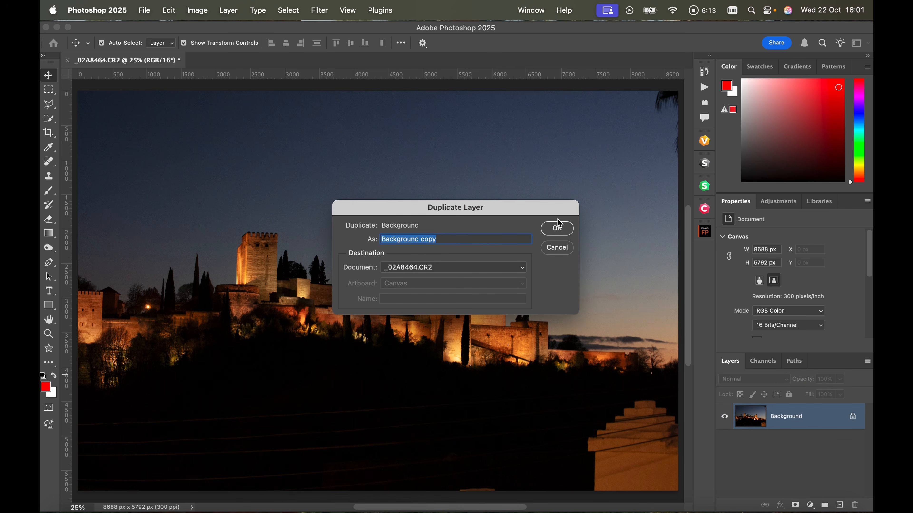
left_click(557, 229)
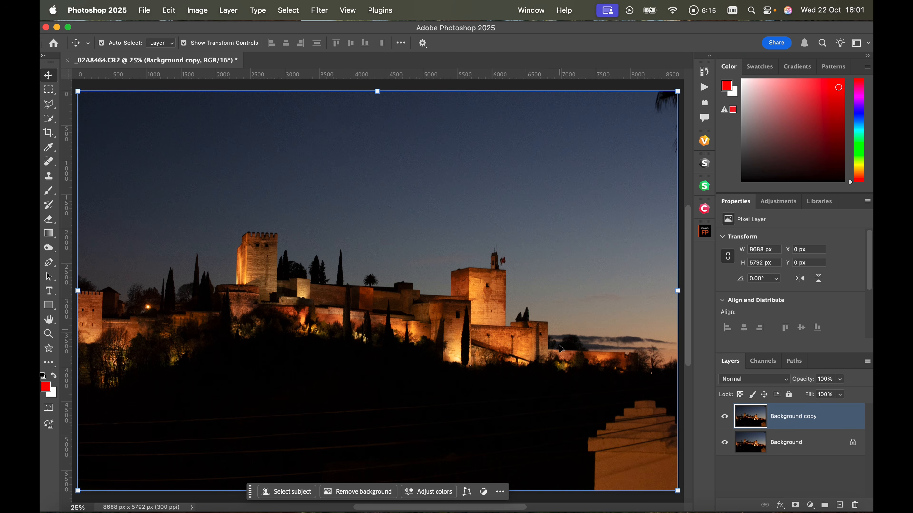
left_click(228, 10)
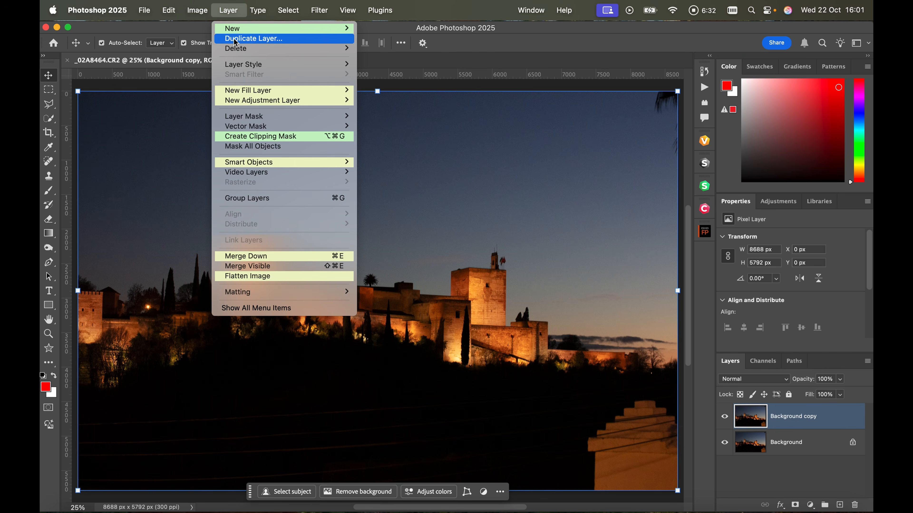
mouse_move(236, 166)
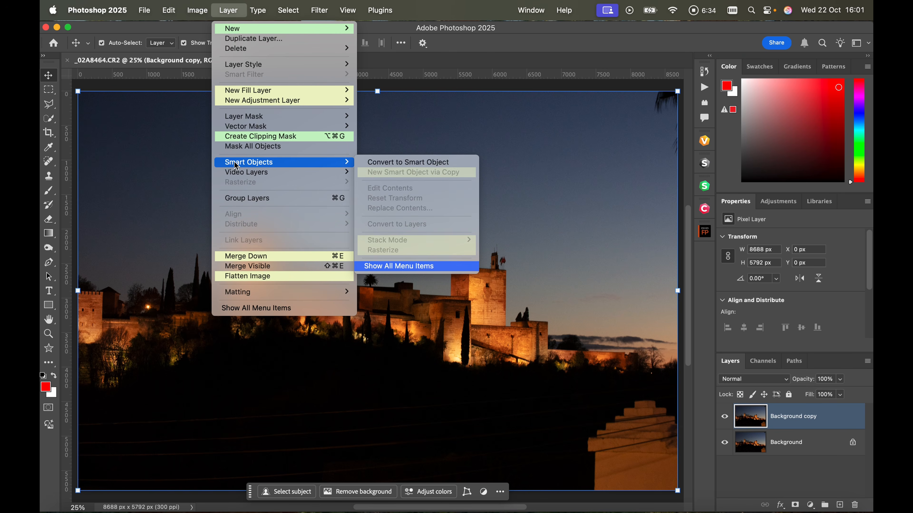
left_click(394, 165)
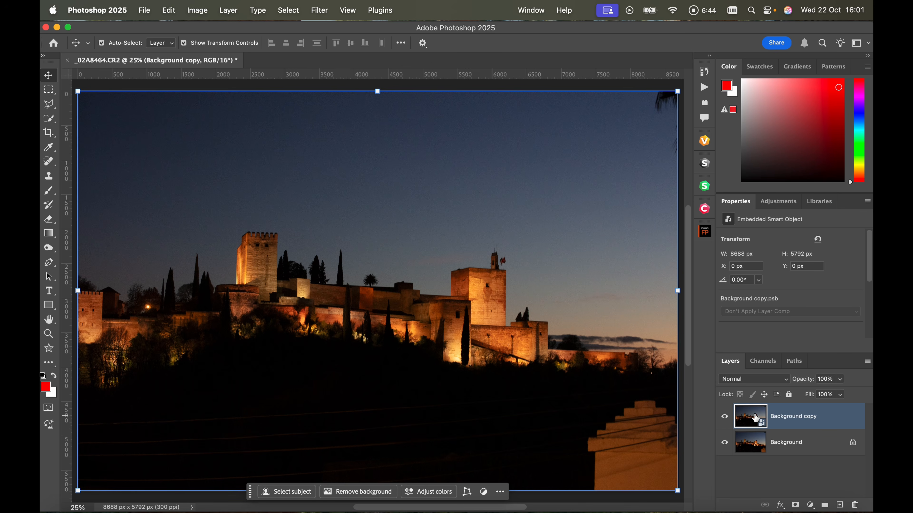
Bring up the DxO FilmPack 8 panel and apply the CineMoodyDarkGreen preset to the smart object.
left_click(705, 233)
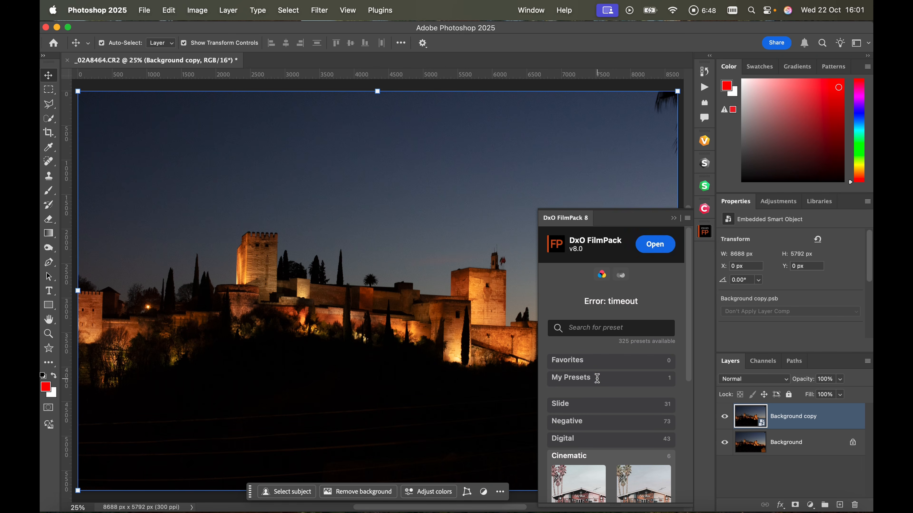
scroll(597, 378, "down", 5)
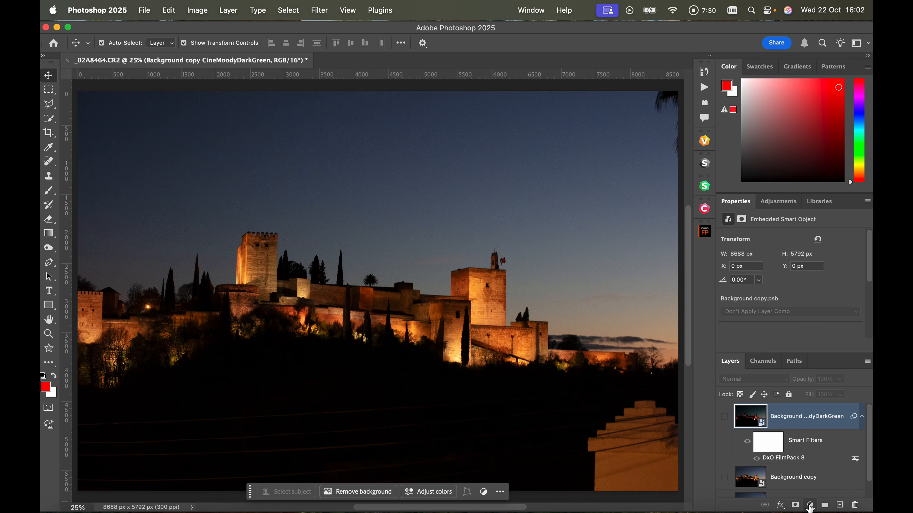
Add a Curves adjustment layer on top with a gentle S-curve that darkens the shadows and lifts the highlights, and hide it.
left_click(810, 505)
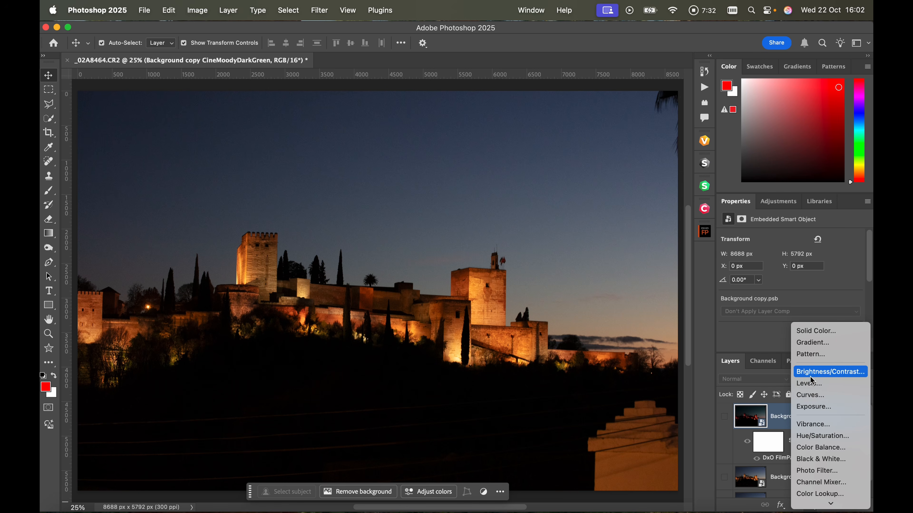
left_click(811, 396)
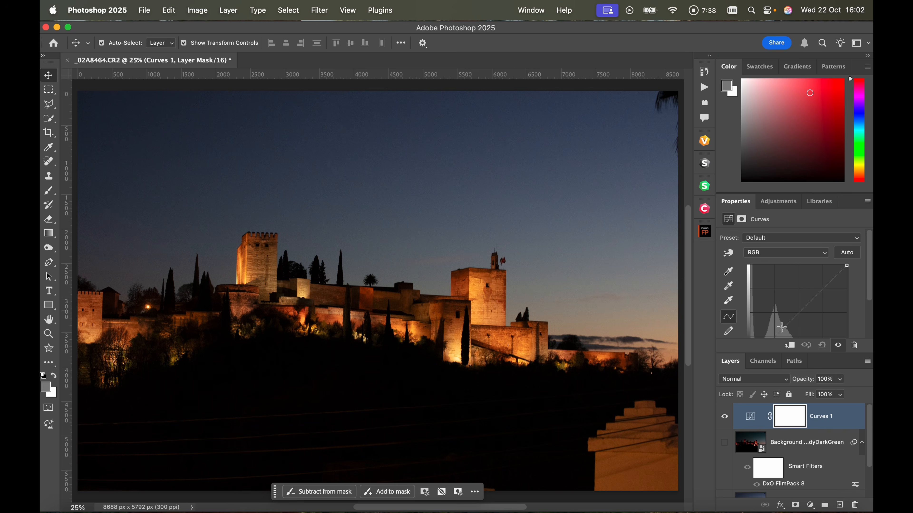
left_click_drag(783, 327, 783, 331)
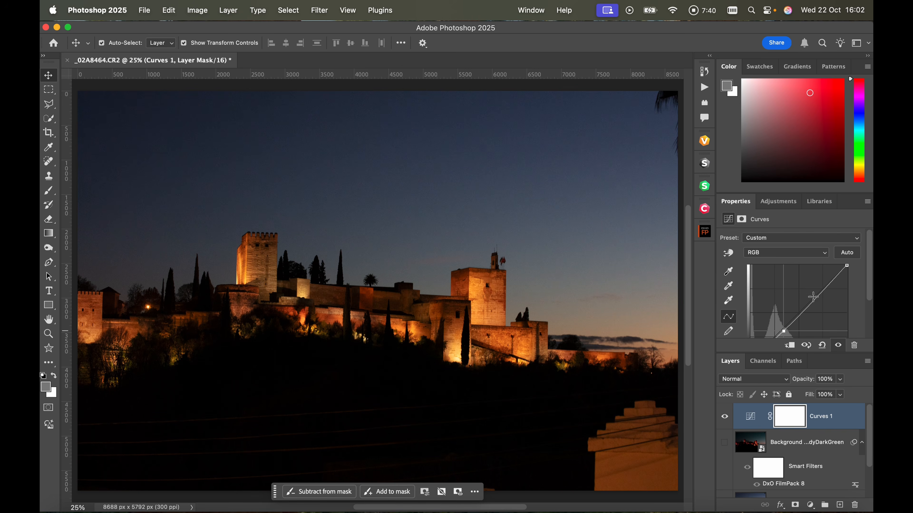
left_click_drag(833, 282, 832, 275)
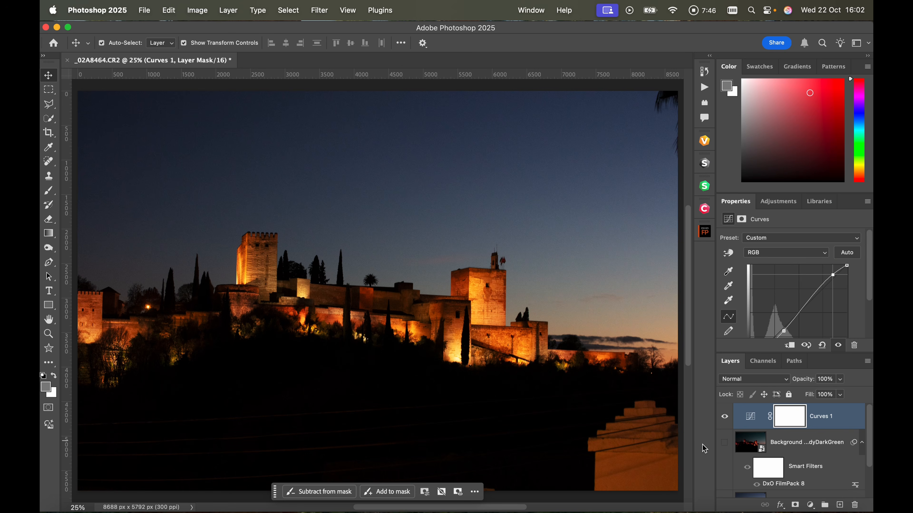
left_click(725, 419)
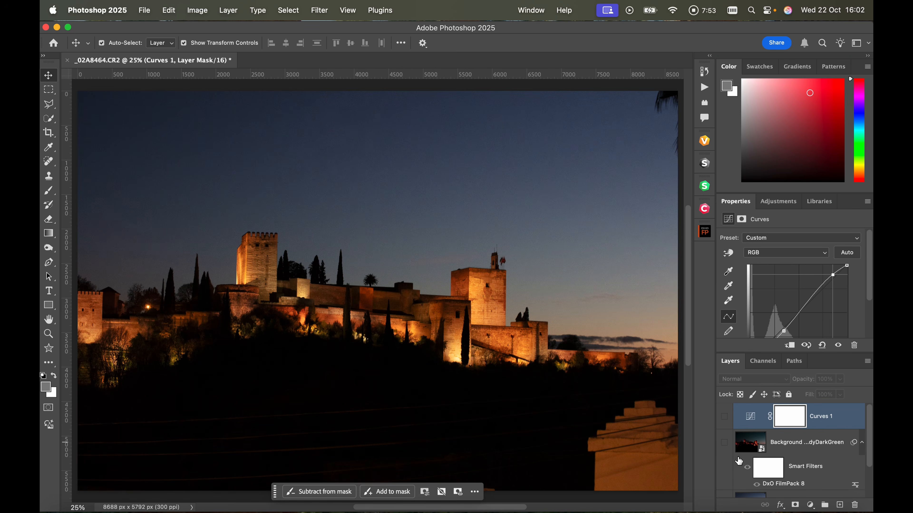
Reopen the DxO FilmPack 8 smart filter and switch to the Arkadia designer preset, dismissing its description.
scroll(832, 465, "down", 1)
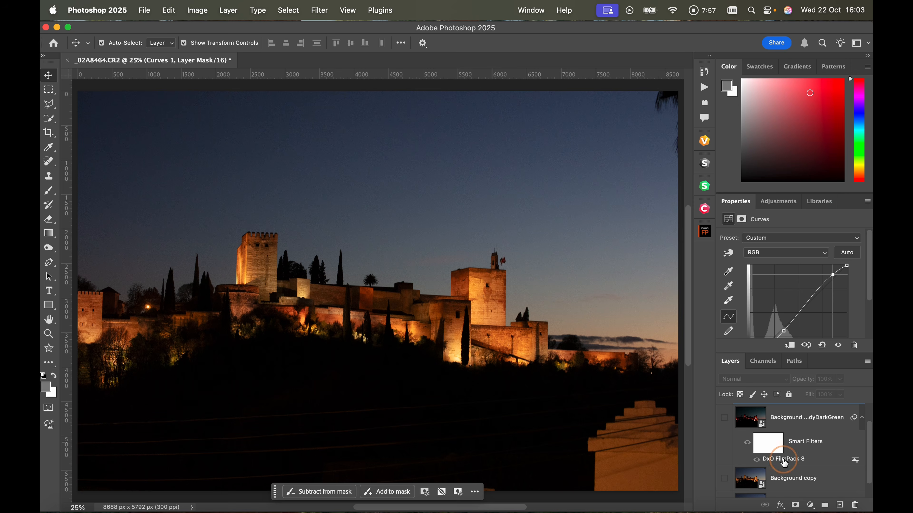
double_click(784, 460)
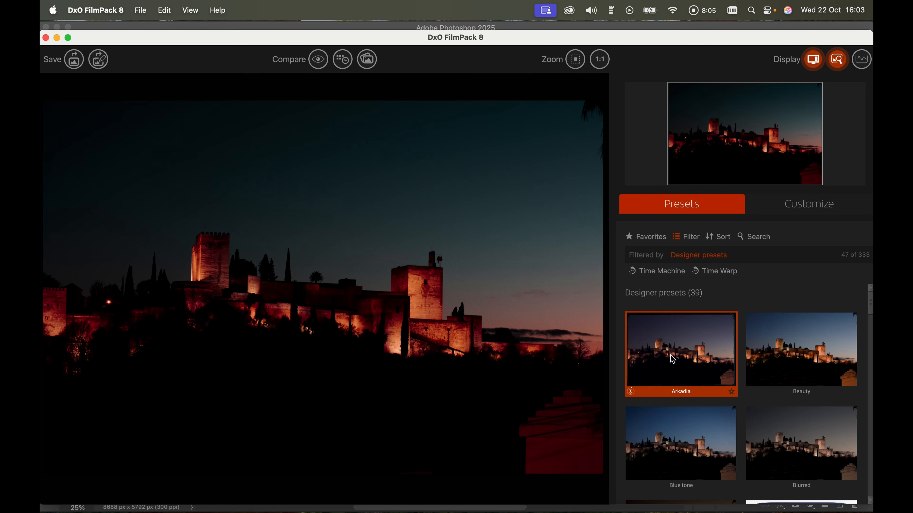
left_click(673, 359)
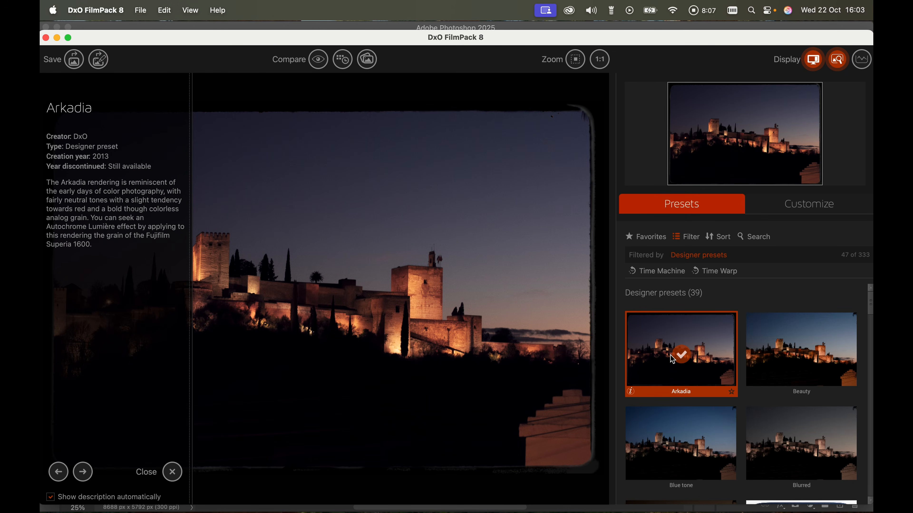
left_click(172, 473)
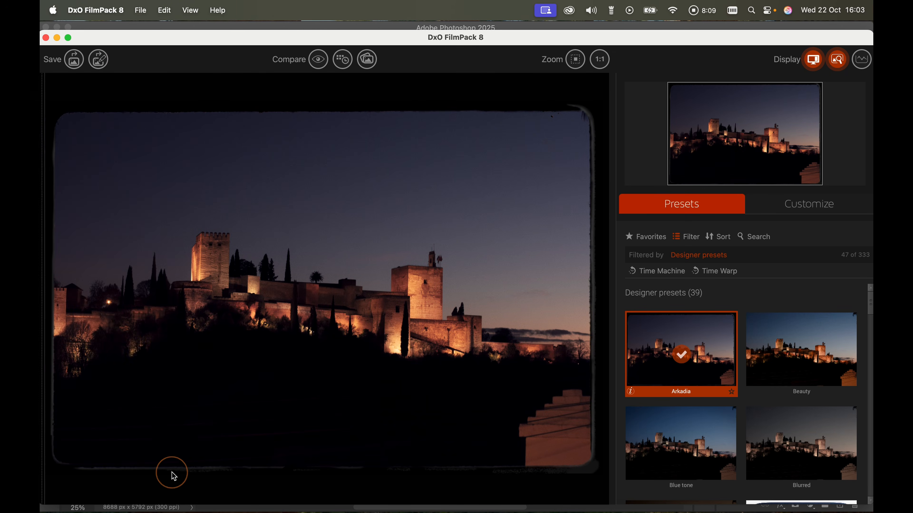
Customize the Arkadia preset by brightening the photo with the Light settings under Development.
left_click(803, 213)
scroll(672, 389, "down", 5)
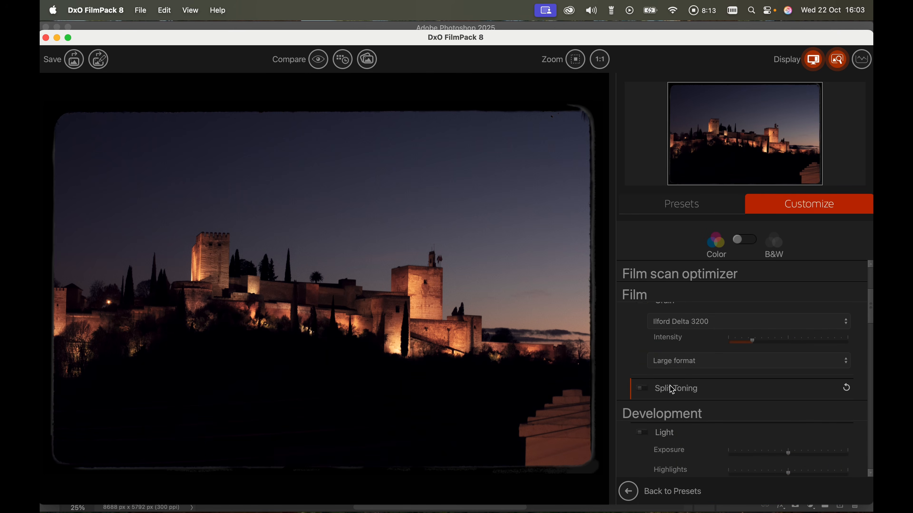
scroll(672, 388, "down", 3)
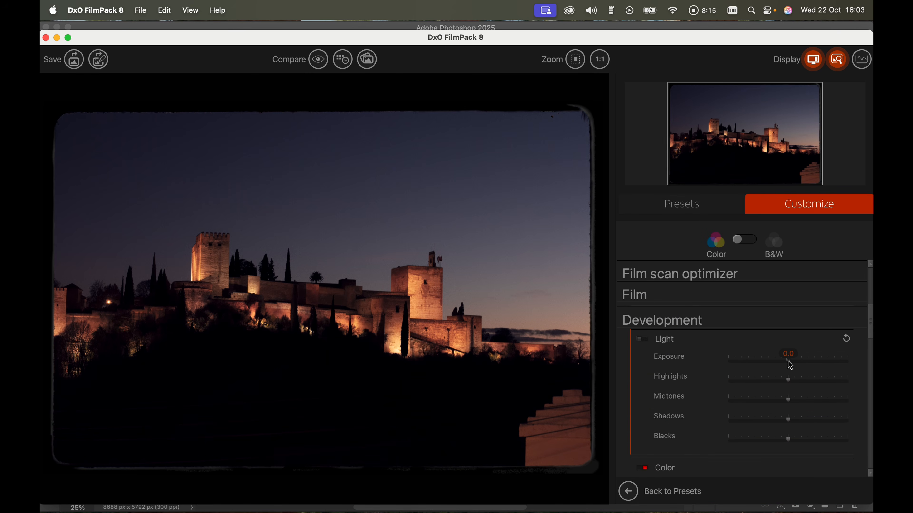
left_click_drag(790, 365, 795, 422)
Enable the light leak among the graphical effects and choose Color Leak 8.
scroll(638, 418, "down", 5)
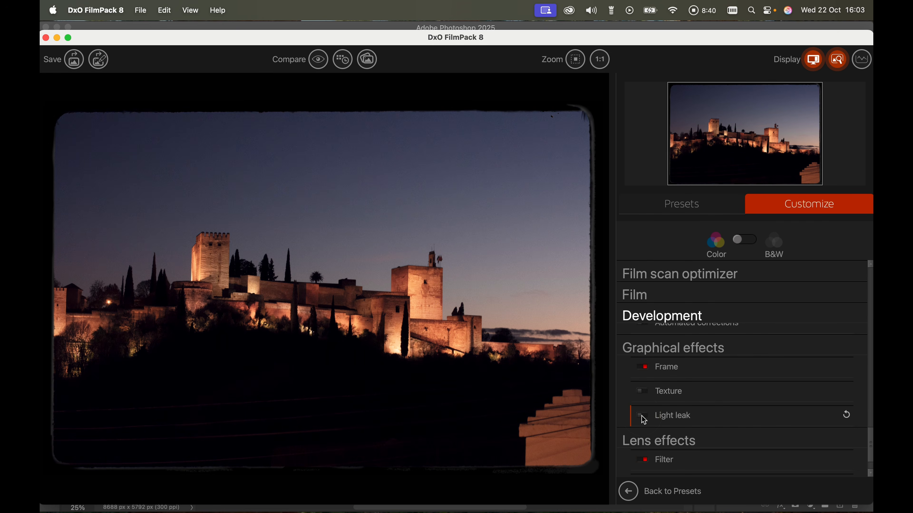
left_click(677, 417)
scroll(730, 409, "down", 1)
scroll(794, 383, "up", 2)
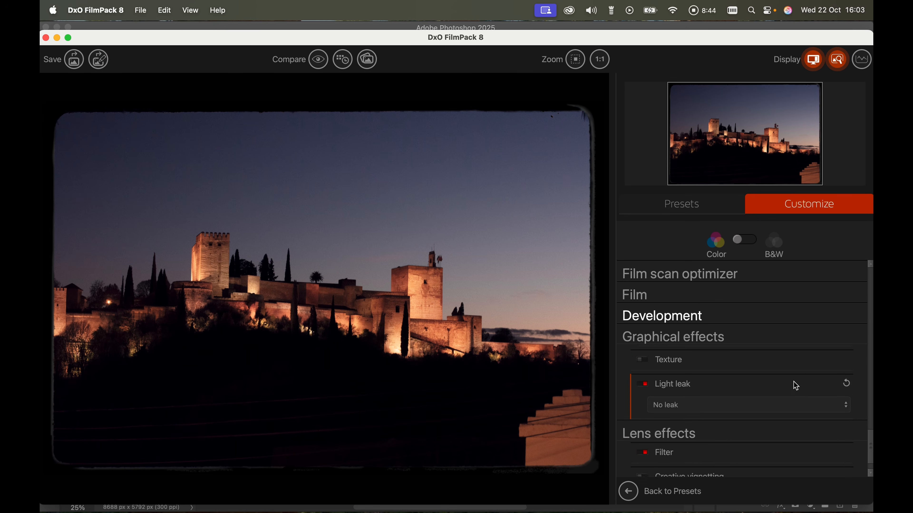
left_click(848, 429)
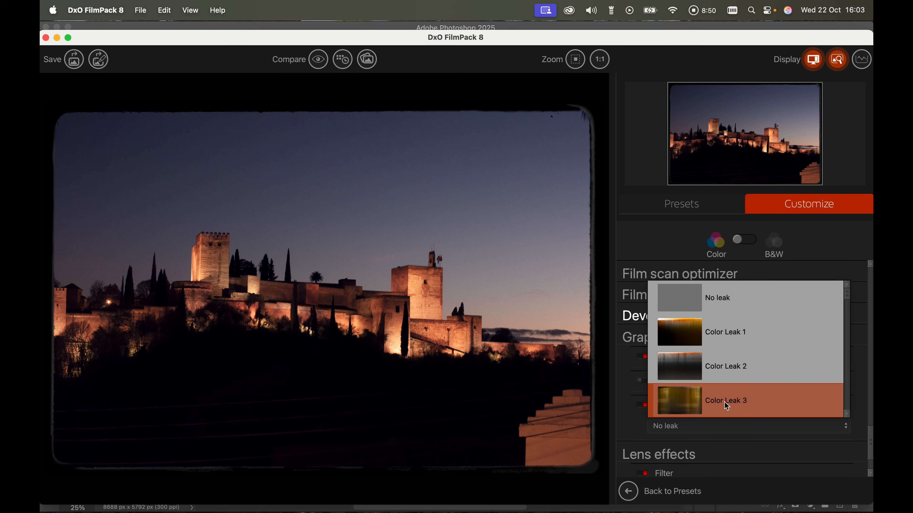
scroll(725, 370, "down", 5)
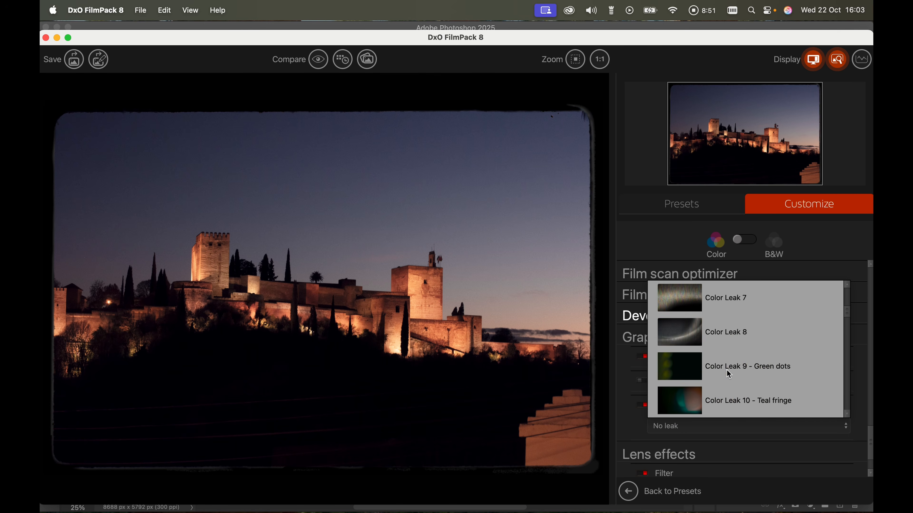
left_click(725, 337)
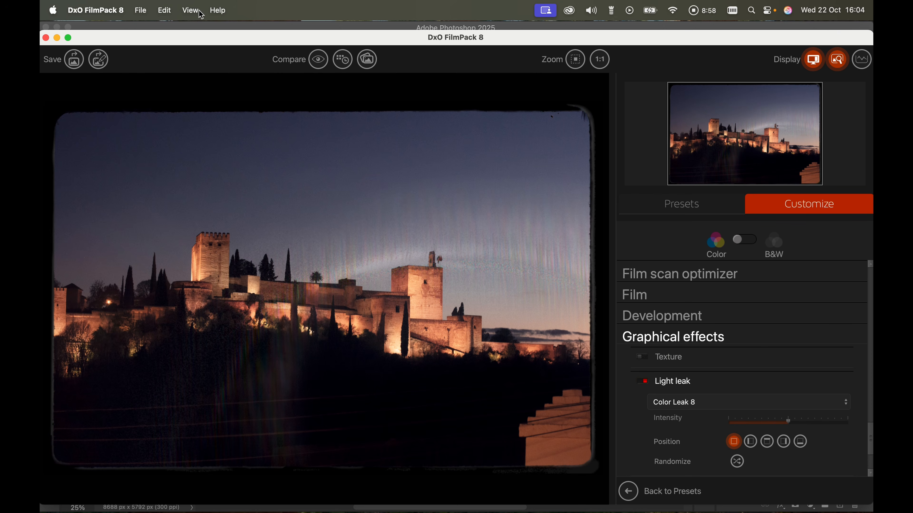
Save the FilmPack edit, return to Photoshop and make the CineMoodyDarkGreen layer visible.
left_click(142, 15)
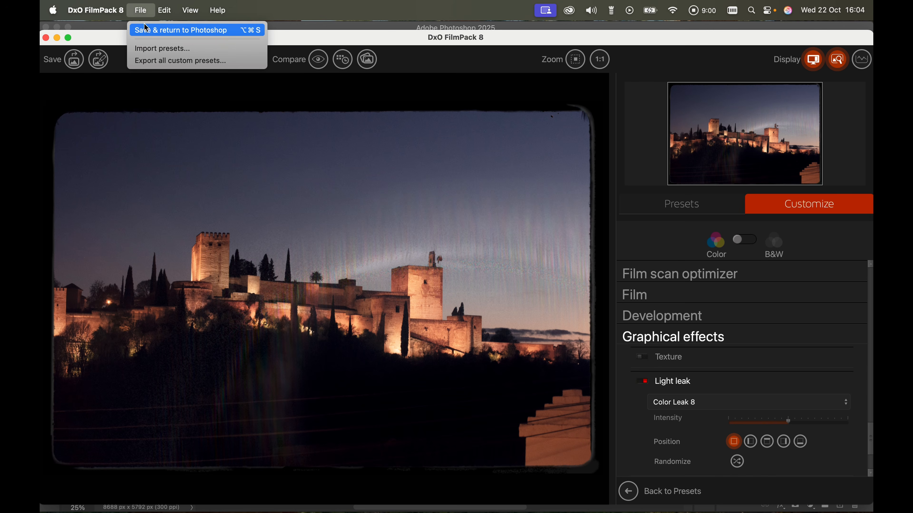
left_click(149, 36)
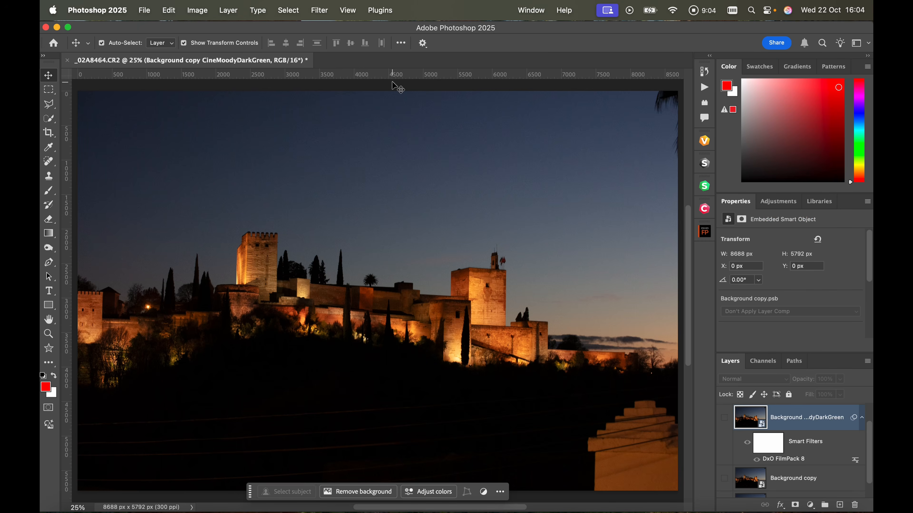
scroll(727, 437, "up", 2)
left_click(724, 443)
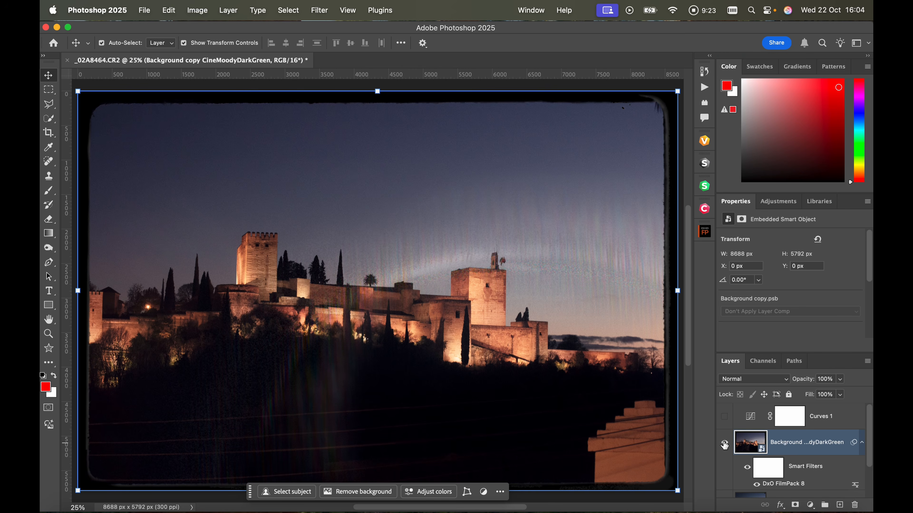
Edit the DxO FilmPack 8 smart filter again, apply the Vintage designer preset and save it back to Photoshop.
scroll(796, 443, "down", 1)
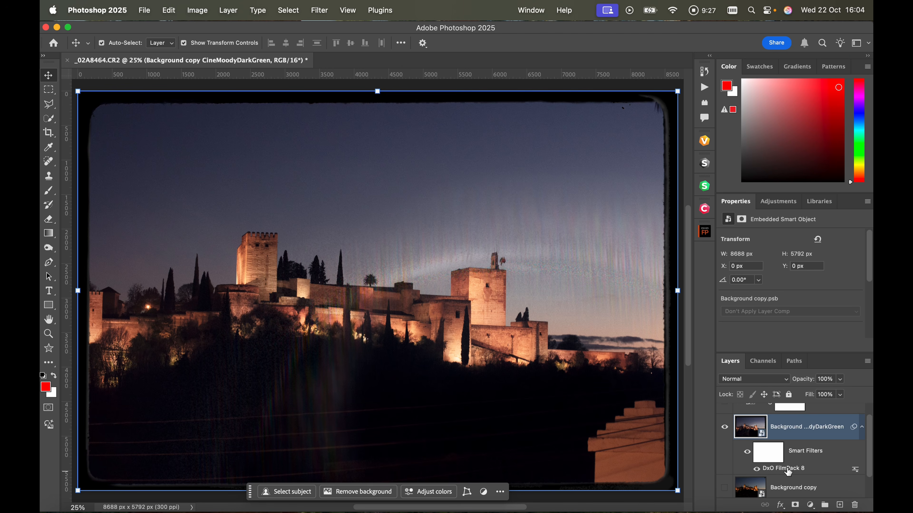
double_click(788, 469)
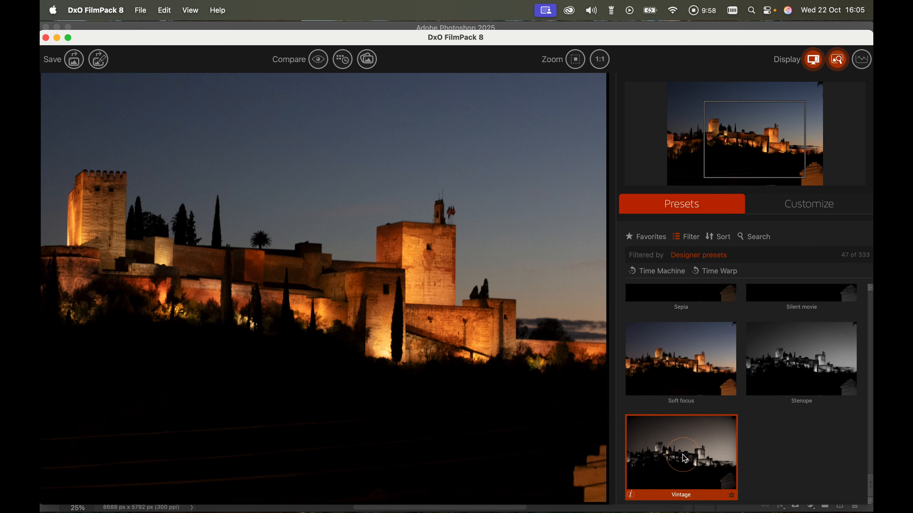
left_click(683, 458)
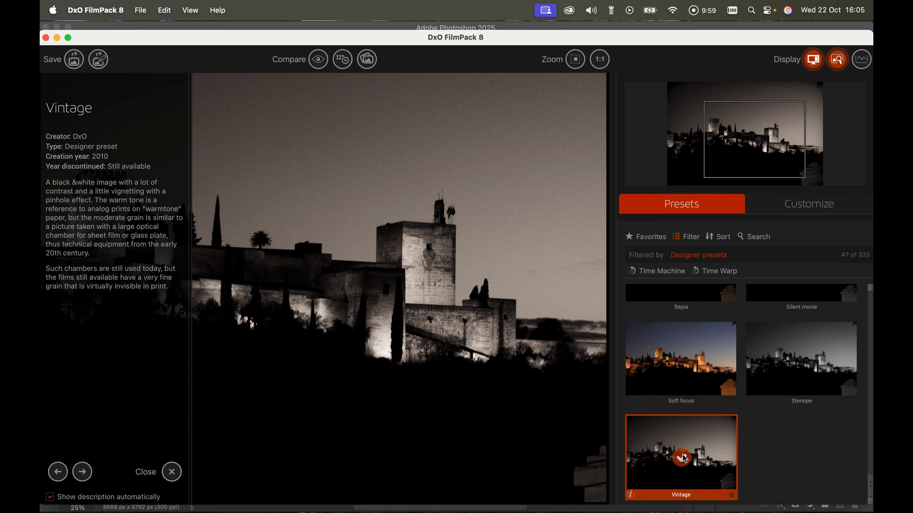
left_click(172, 472)
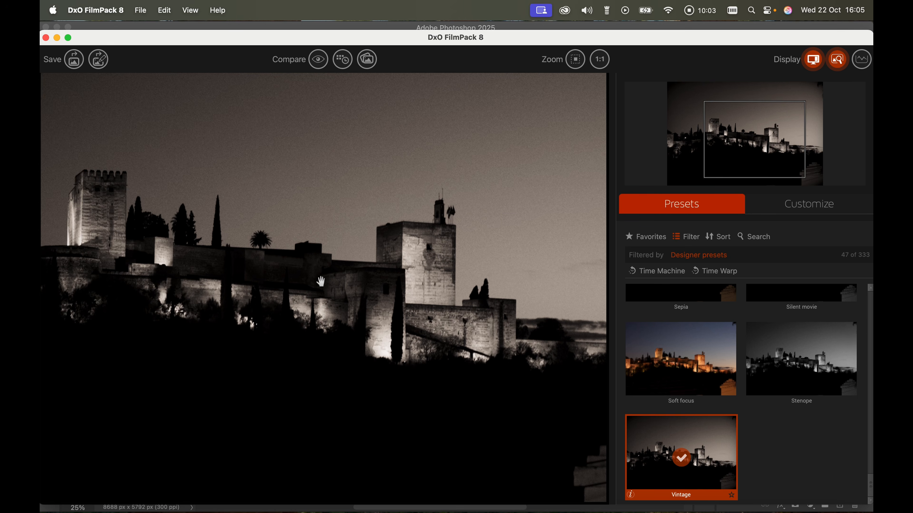
left_click(141, 16)
left_click(149, 30)
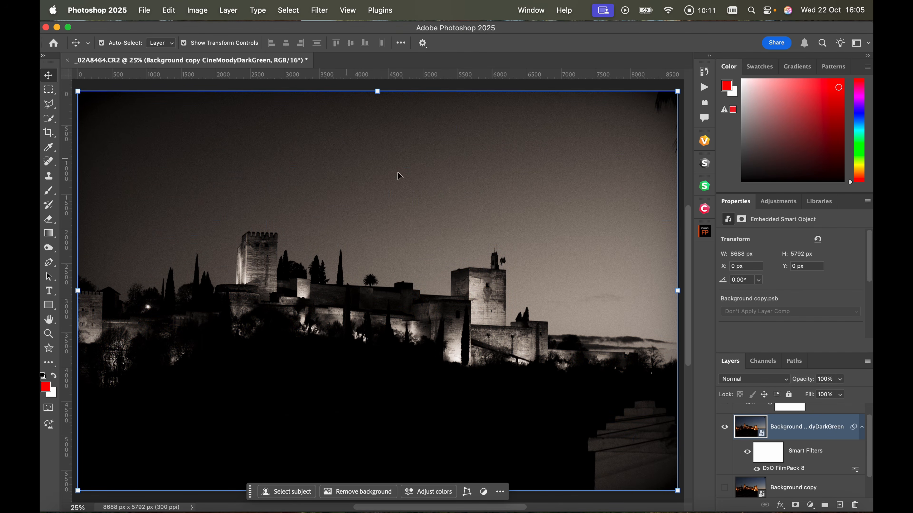
Show the Curves 1 adjustment layer and review the layer stack down to the Background.
scroll(820, 437, "up", 1)
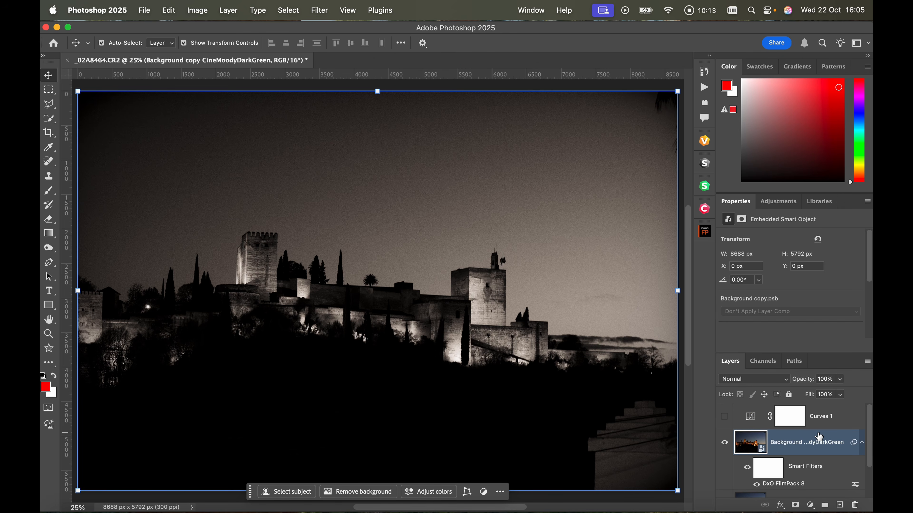
left_click(724, 417)
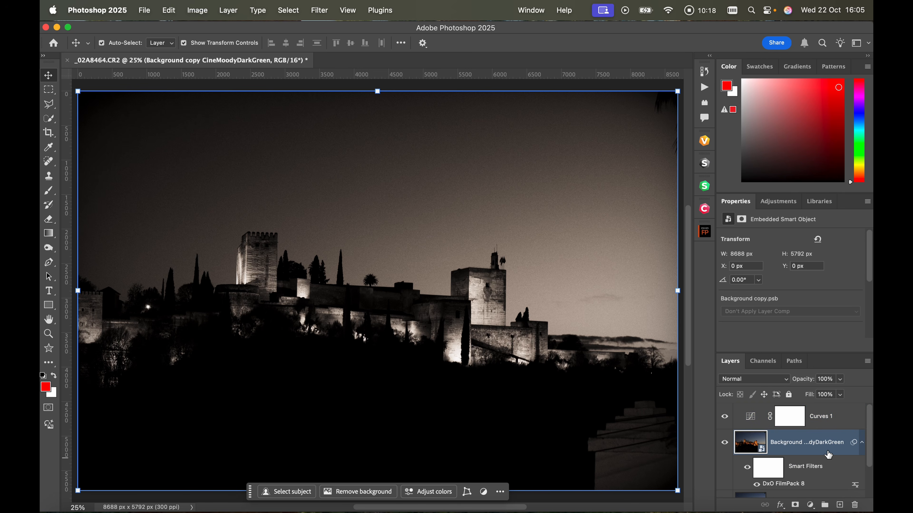
scroll(829, 455, "down", 1)
scroll(829, 455, "down", 2)
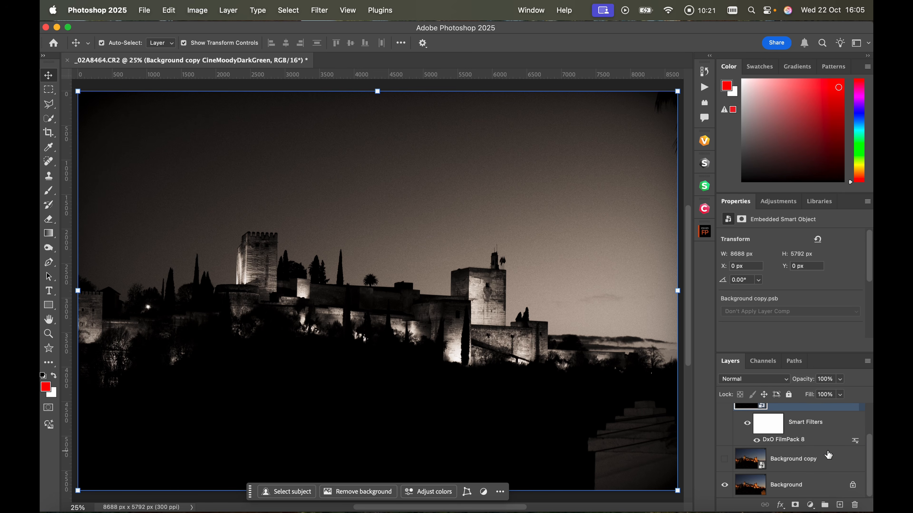
scroll(828, 455, "up", 1)
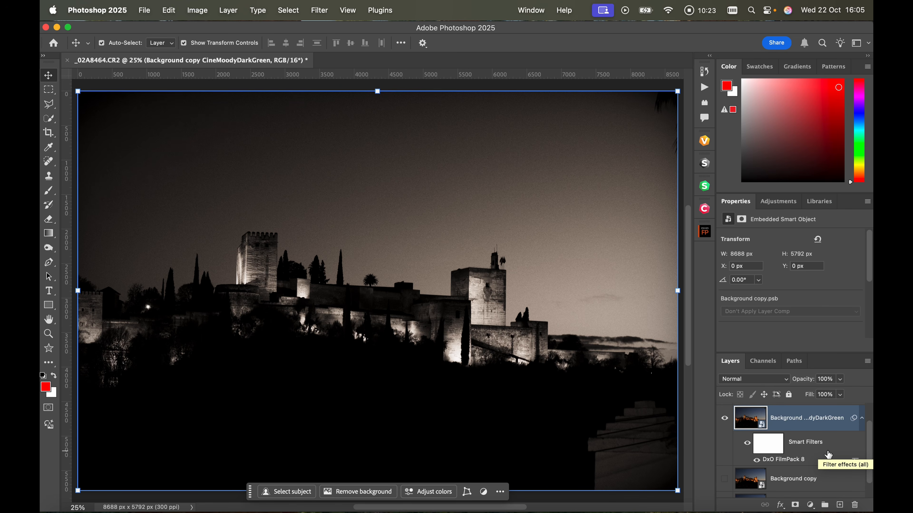